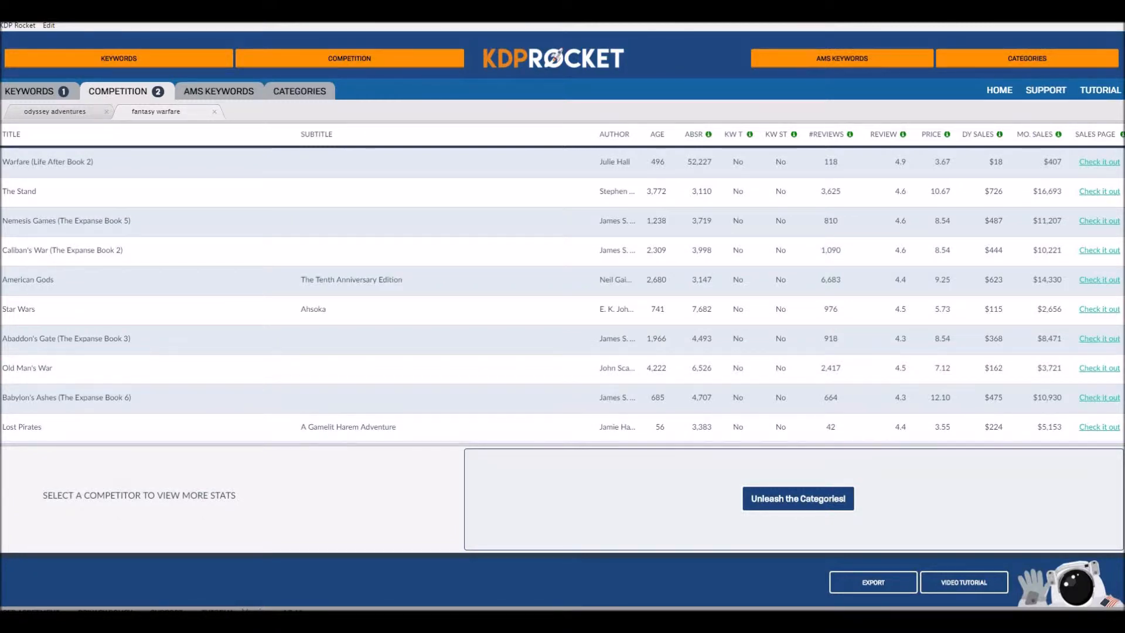
Switch to the Excel keyword workbook and review the VISARIA BOOK 3 ideas table, including the "Mage magic sword wizard" row.
{"action": "key", "text": "alt+Tab"}
{"action": "scroll", "coordinate": [558, 354], "scroll_direction": "up", "scroll_amount": 3}
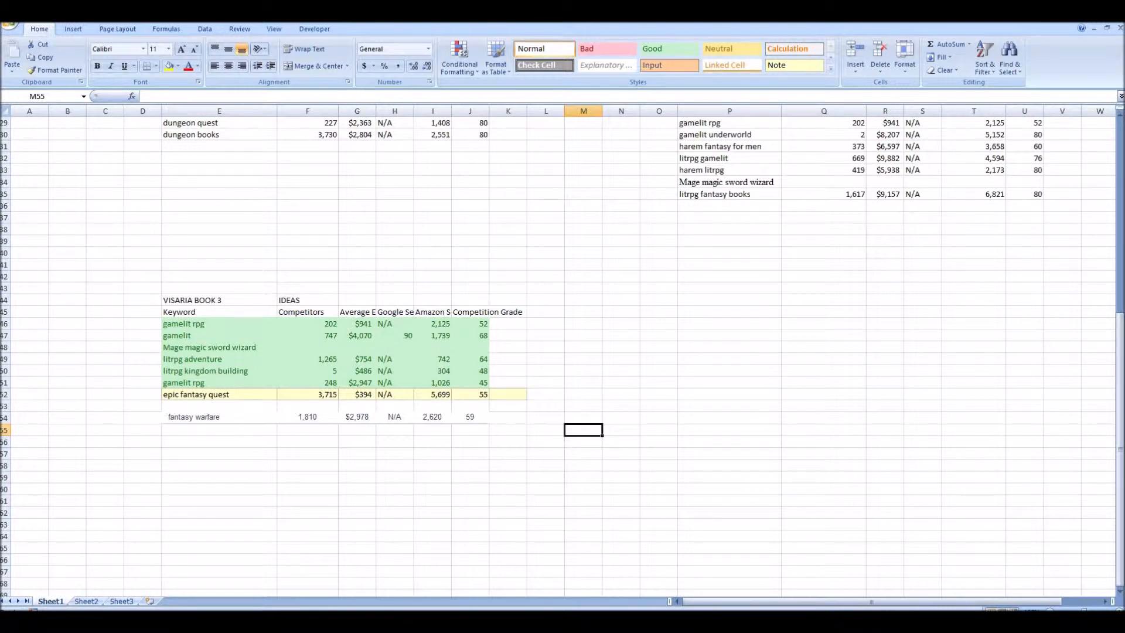
{"action": "left_click_drag", "start_coordinate": [470, 430], "coordinate": [219, 324]}
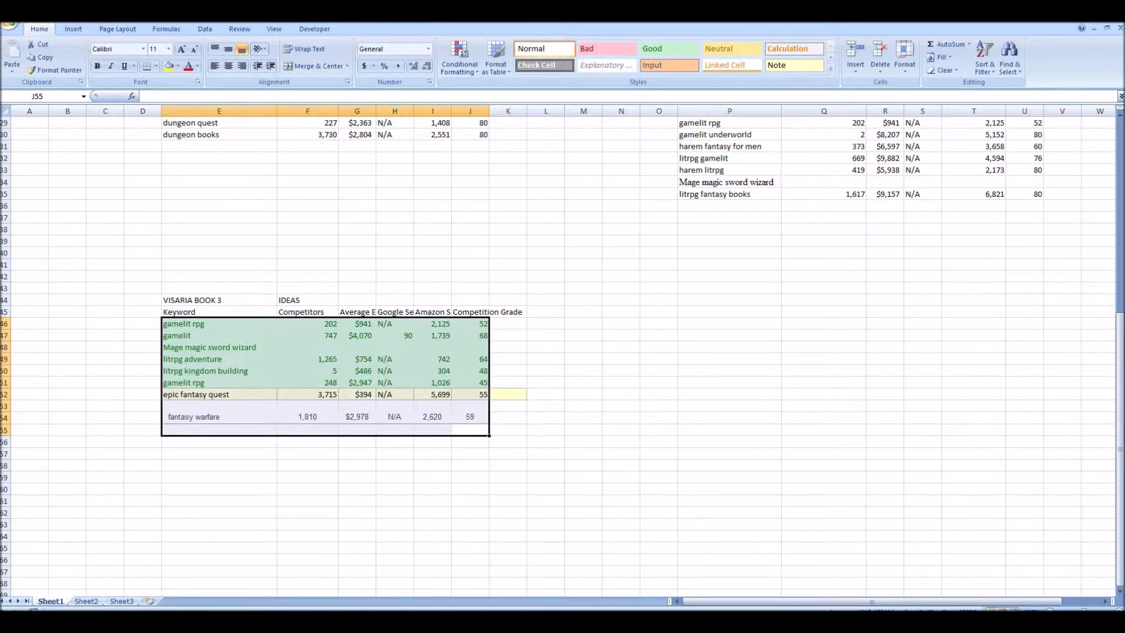
{"action": "left_click", "coordinate": [307, 466]}
{"action": "left_click_drag", "start_coordinate": [219, 348], "coordinate": [470, 347]}
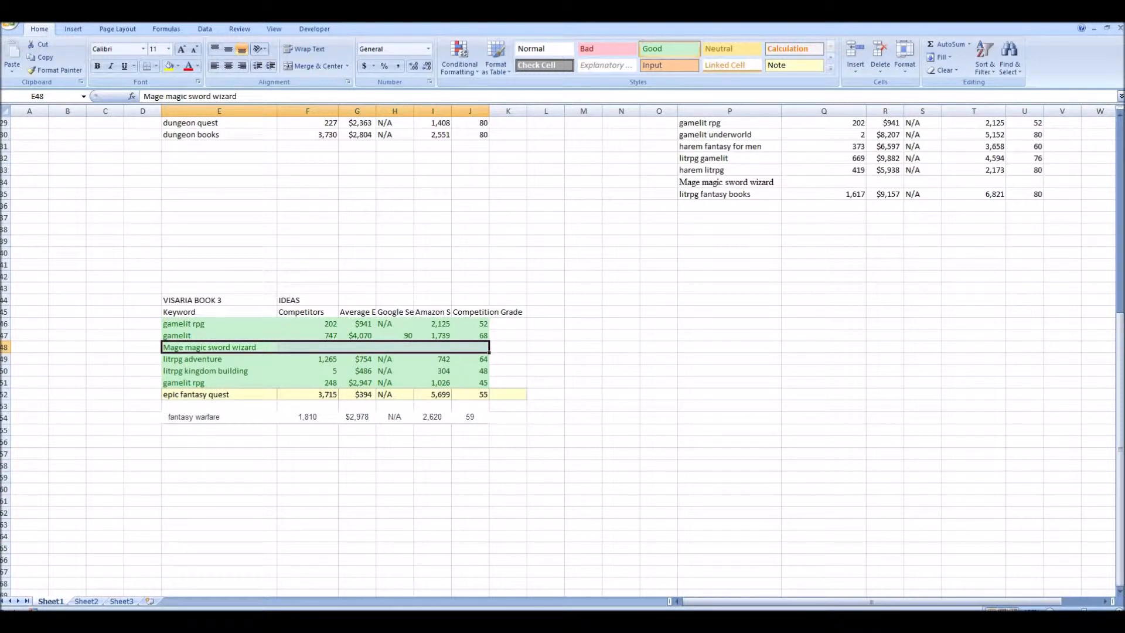
Switch to KDP Rocket and examine the Amazon searches and monthly earnings of "fantasy warfare" in the "fantasy war" keyword results.
{"action": "key", "text": "alt+Tab"}
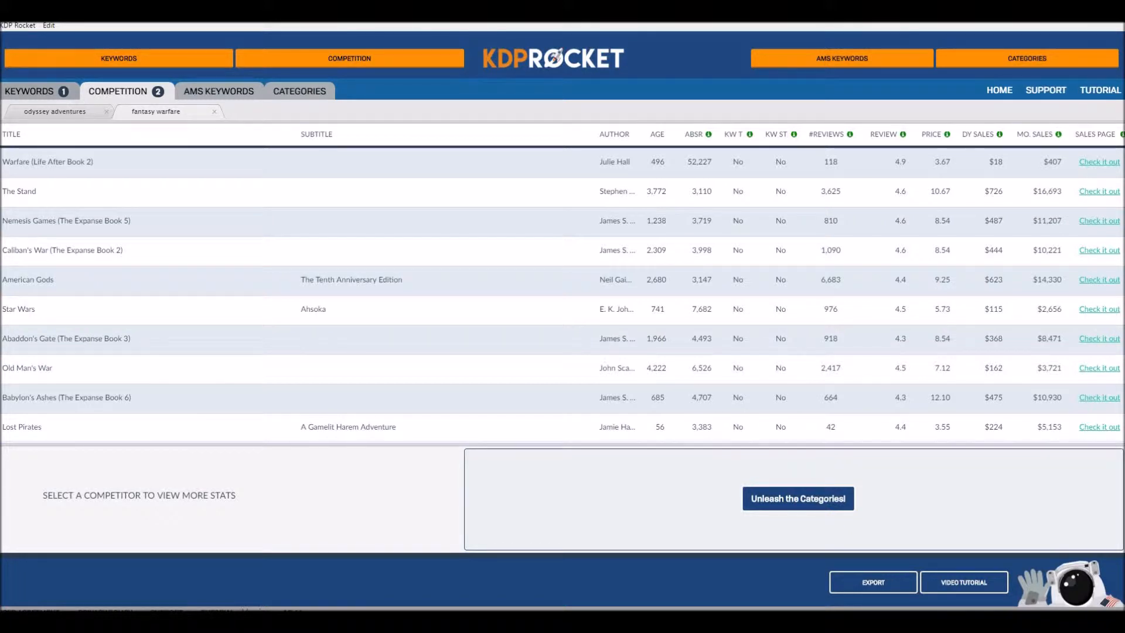
{"action": "left_click", "coordinate": [37, 92]}
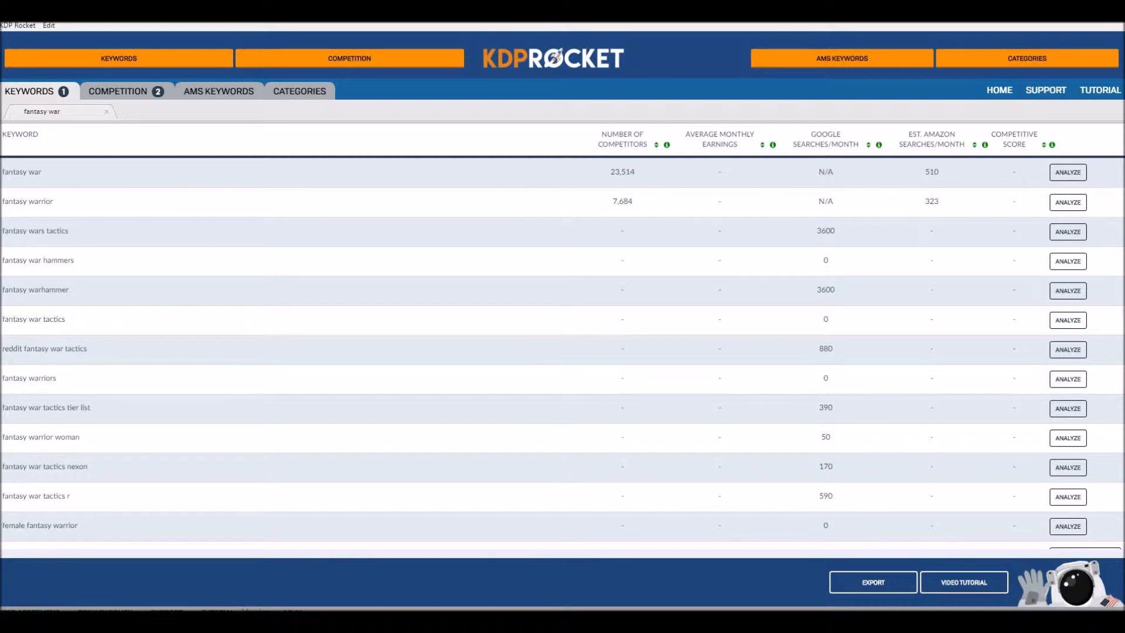
{"action": "scroll", "coordinate": [563, 351], "scroll_direction": "down", "scroll_amount": 10}
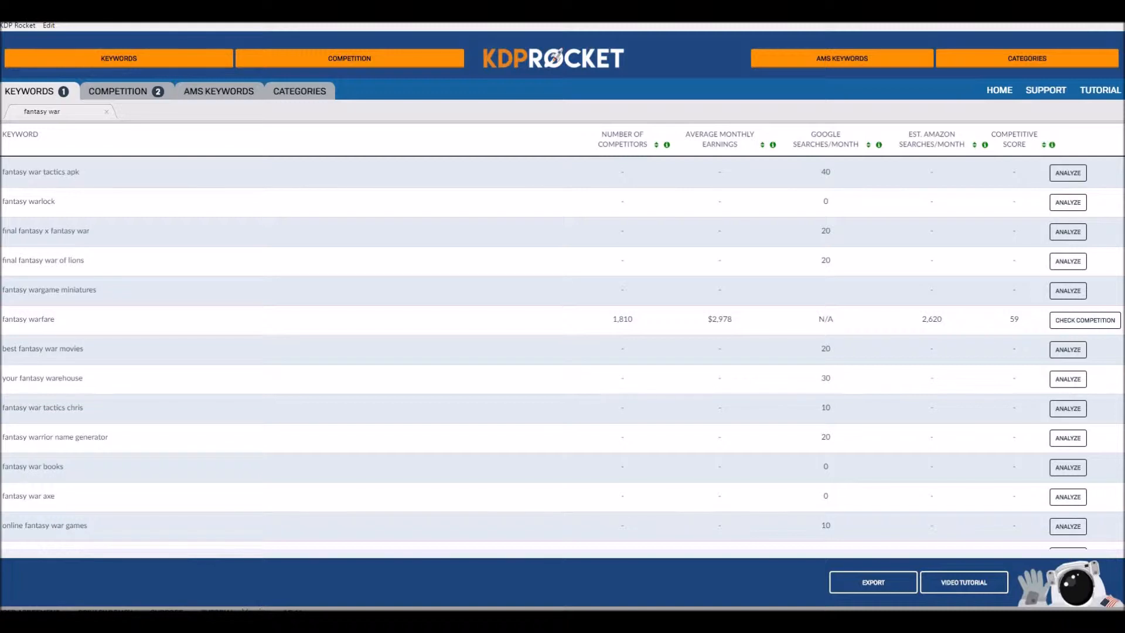
{"action": "left_click_drag", "start_coordinate": [922, 319], "coordinate": [943, 318]}
{"action": "left_click_drag", "start_coordinate": [708, 319], "coordinate": [732, 320]}
{"action": "left_click", "coordinate": [732, 320]}
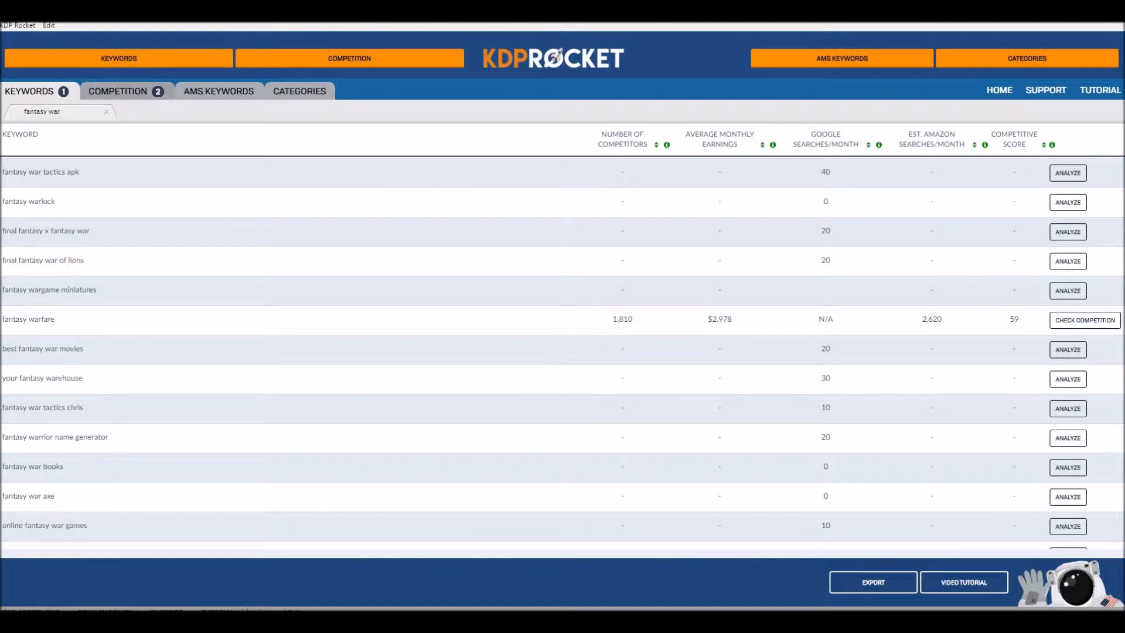
Review the competing books for "fantasy warfare" one by one, from Warfare (Life After Book 2) down to Lost Pirates.
{"action": "left_click", "coordinate": [126, 91]}
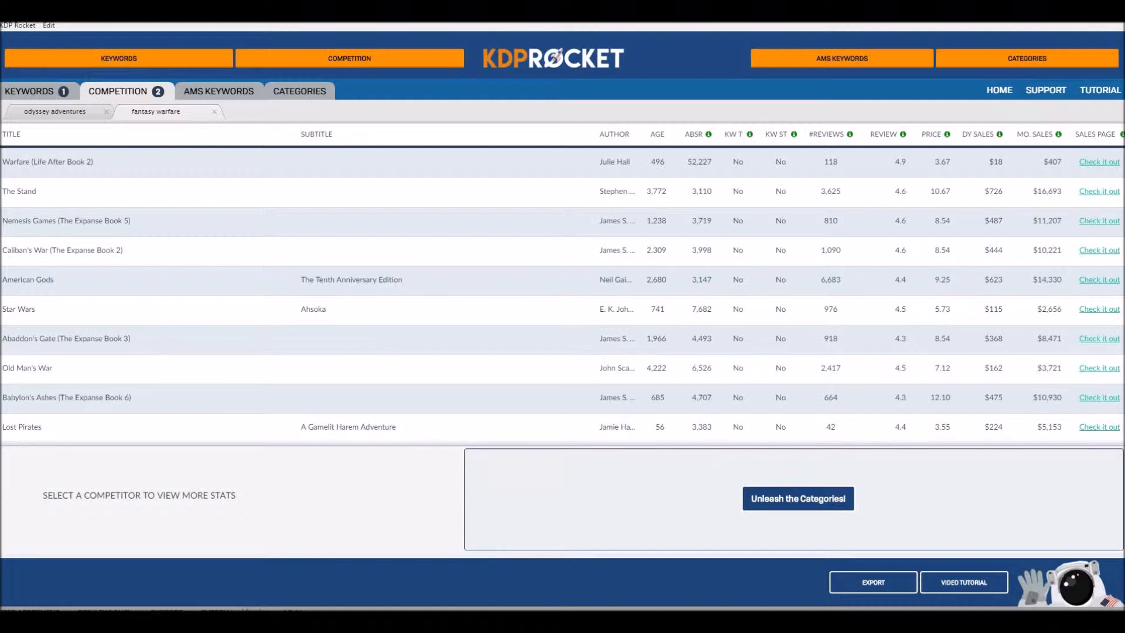
{"action": "left_click", "coordinate": [349, 427]}
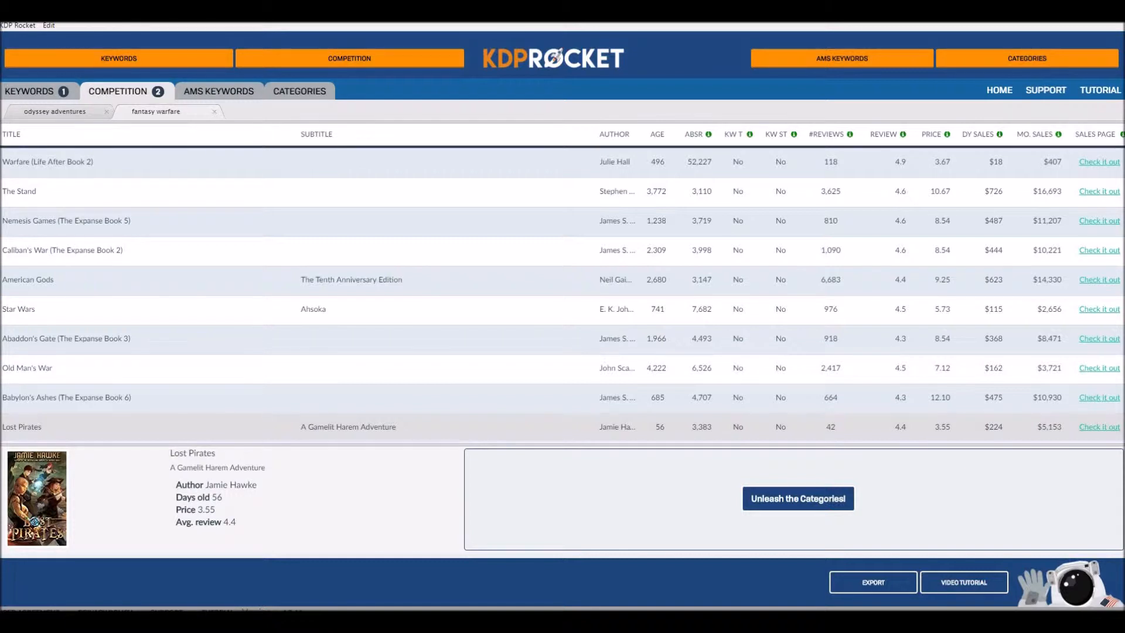
{"action": "left_click", "coordinate": [348, 163]}
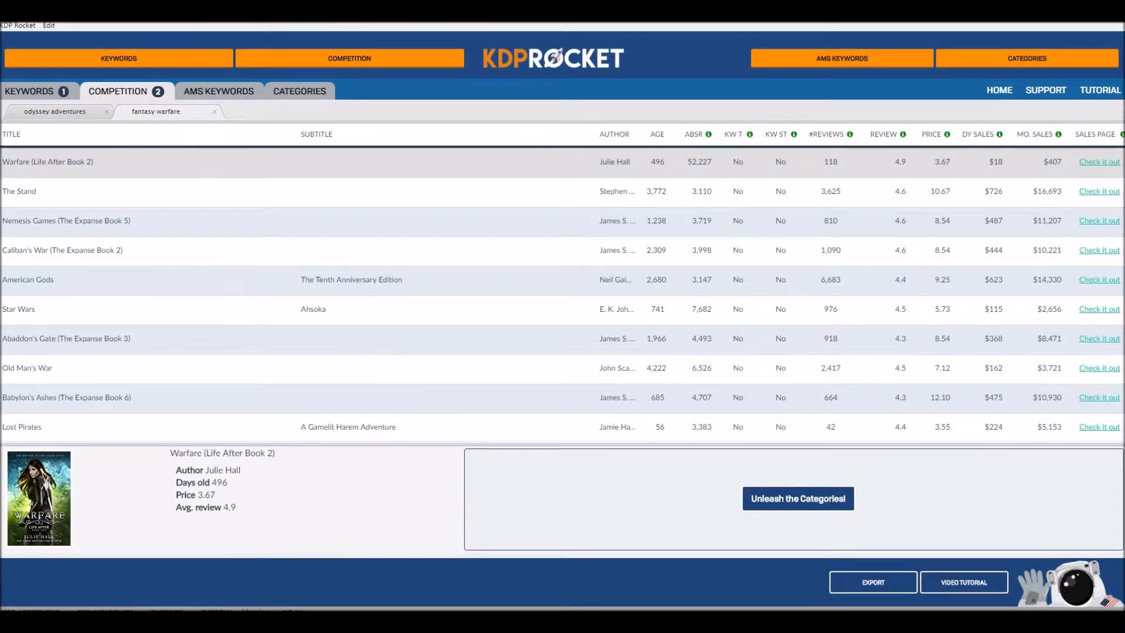
{"action": "left_click", "coordinate": [348, 191]}
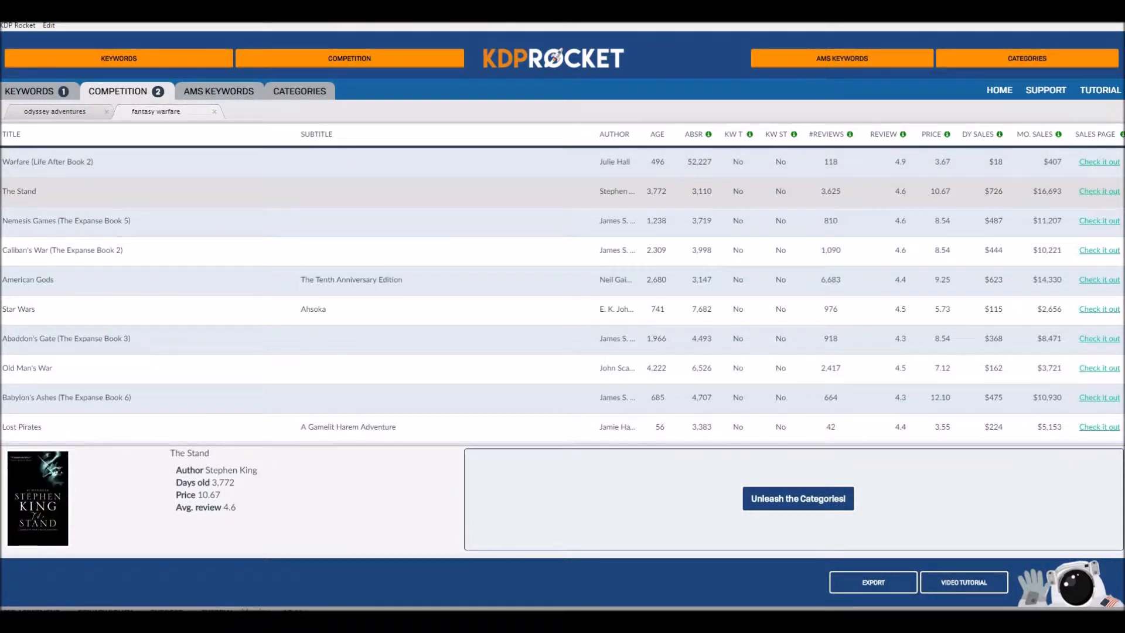
{"action": "left_click", "coordinate": [348, 221]}
{"action": "left_click", "coordinate": [348, 250]}
{"action": "left_click", "coordinate": [348, 279]}
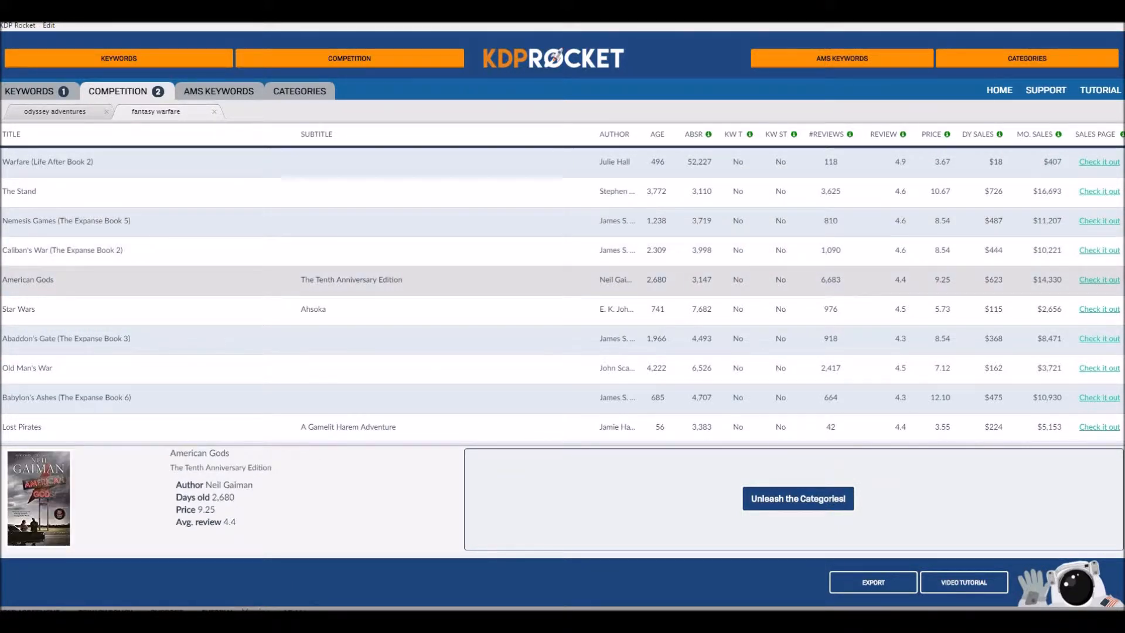
{"action": "left_click", "coordinate": [348, 310]}
{"action": "left_click", "coordinate": [348, 338]}
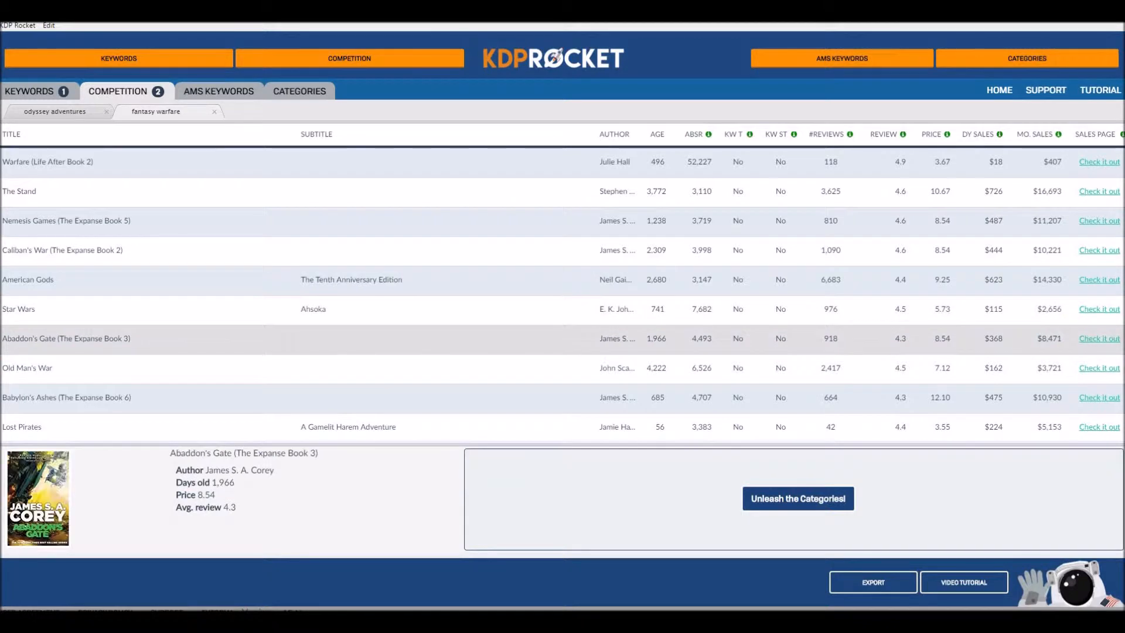
{"action": "left_click", "coordinate": [348, 368]}
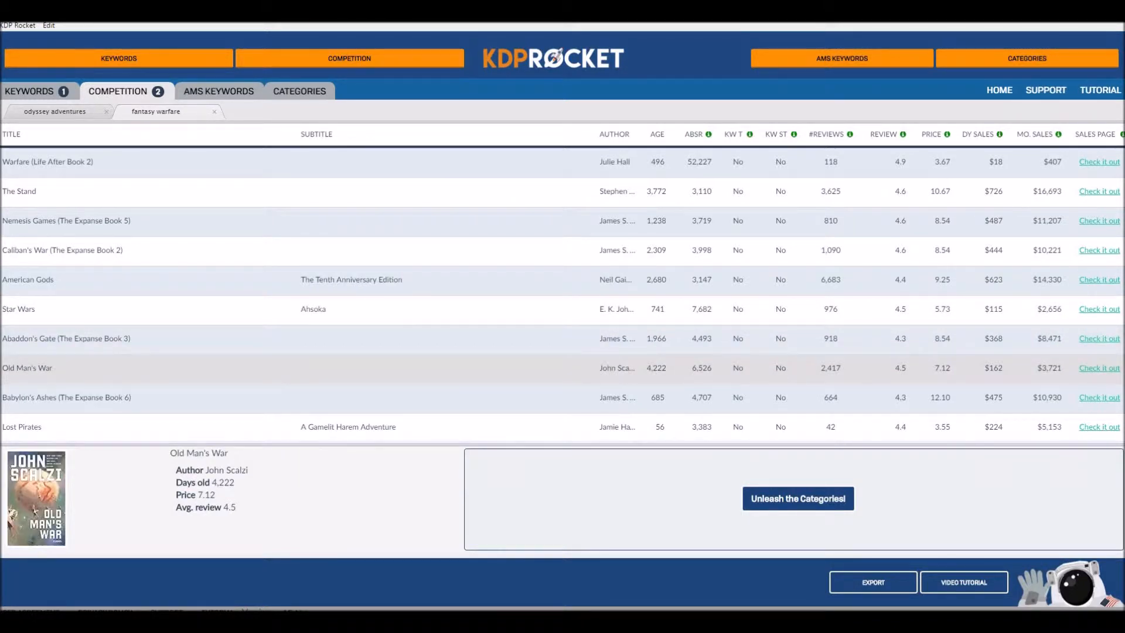
{"action": "left_click", "coordinate": [348, 397]}
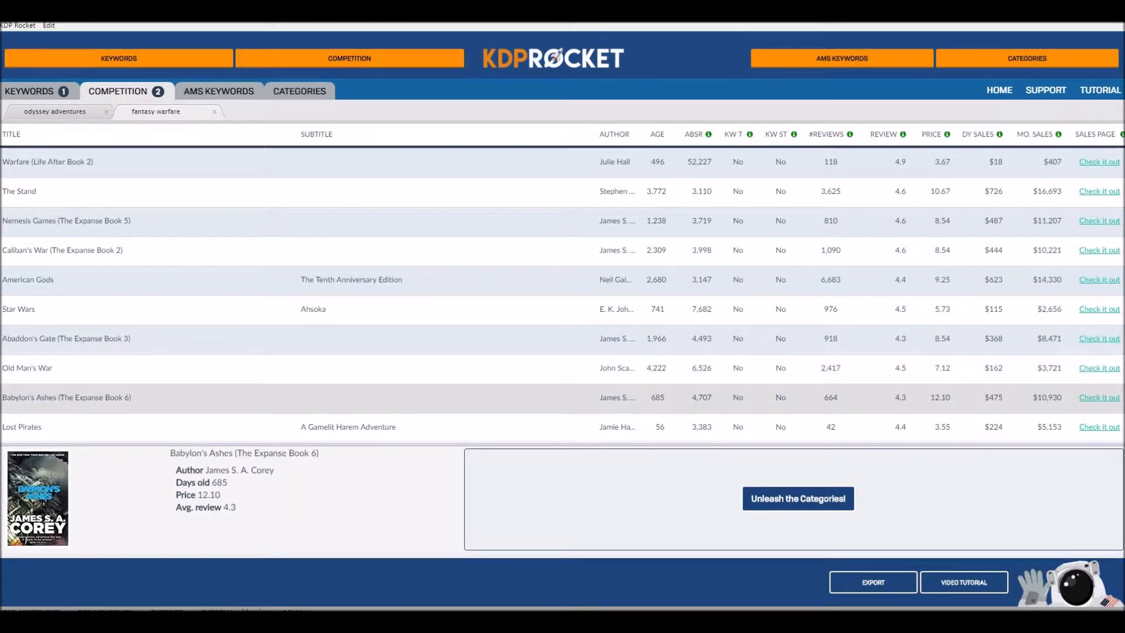
{"action": "left_click", "coordinate": [348, 427]}
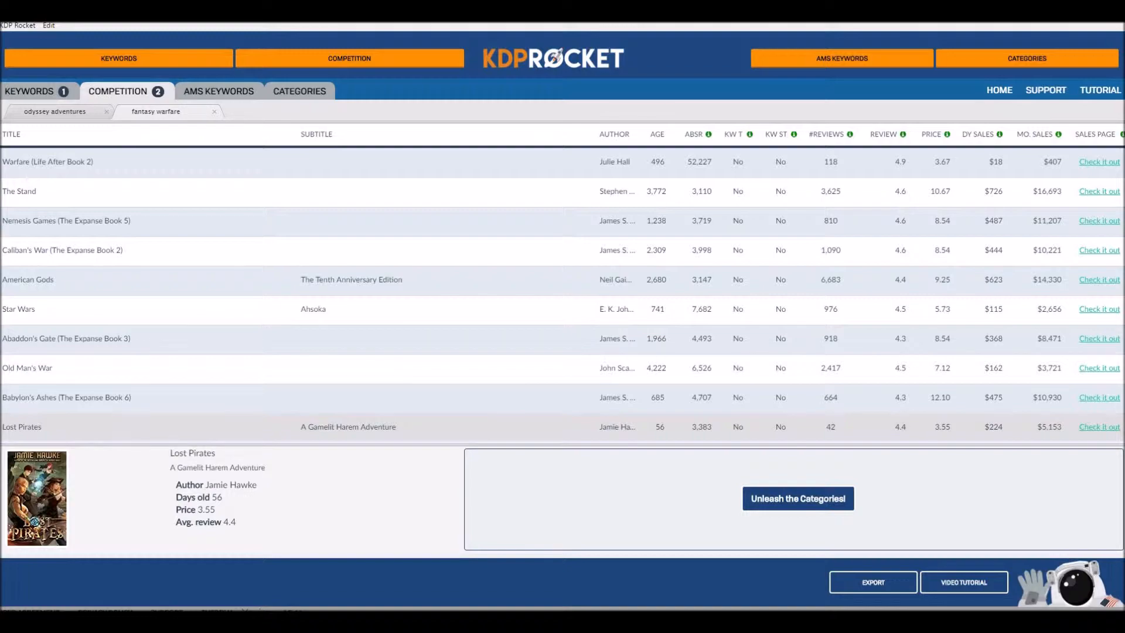
Switch to the Excel workbook "Epic fantasy for Visaria book 3" and look through its full list of epic fantasy keywords.
{"action": "mouse_move", "coordinate": [297, 620]}
{"action": "left_click", "coordinate": [362, 577]}
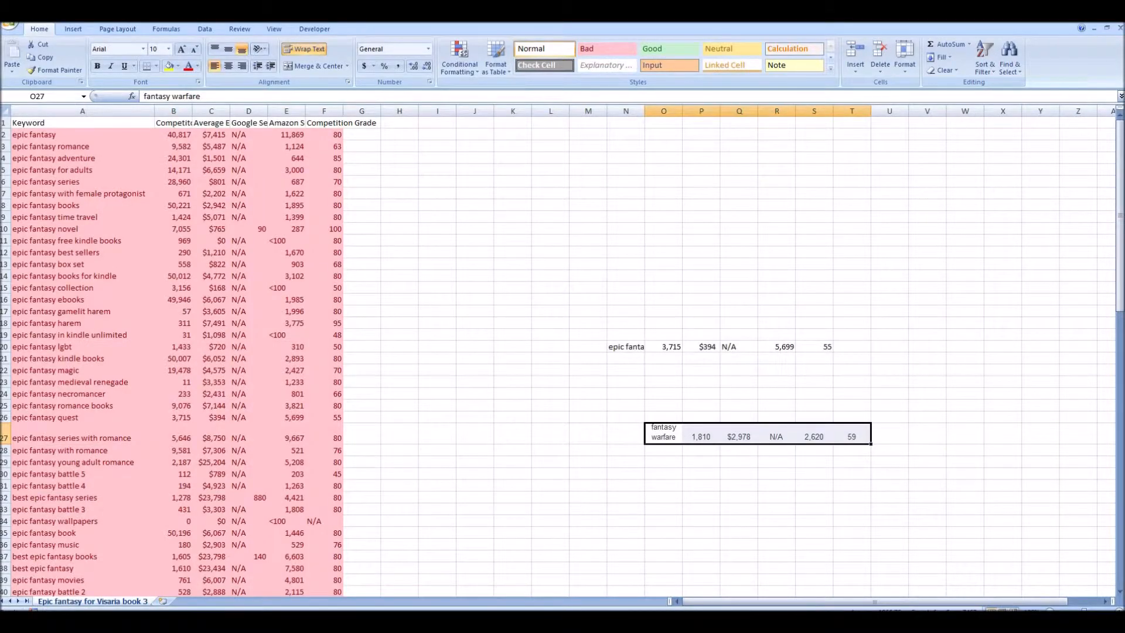
{"action": "scroll", "coordinate": [563, 357], "scroll_direction": "down", "scroll_amount": 20}
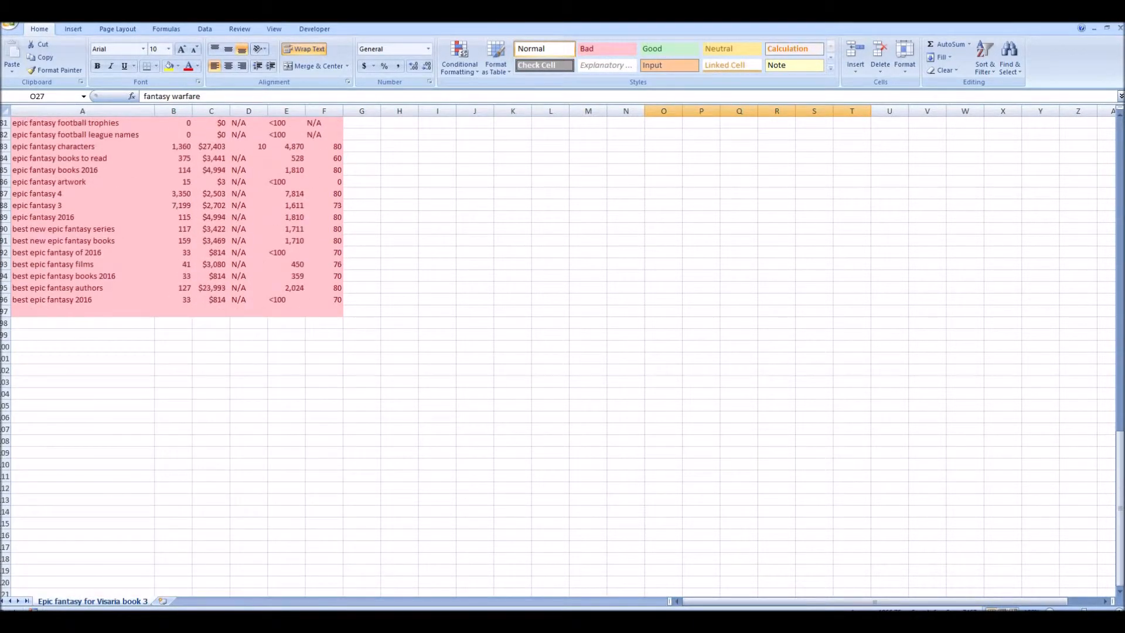
{"action": "scroll", "coordinate": [563, 358], "scroll_direction": "up", "scroll_amount": 16}
{"action": "scroll", "coordinate": [562, 357], "scroll_direction": "down", "scroll_amount": 10}
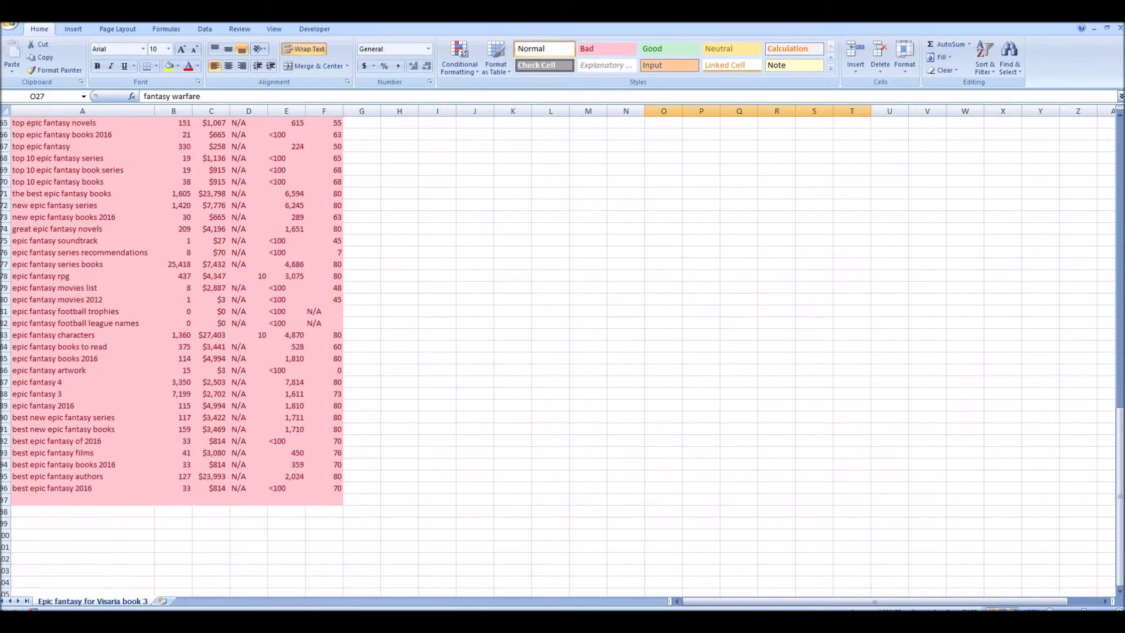
{"action": "scroll", "coordinate": [563, 358], "scroll_direction": "up", "scroll_amount": 16}
{"action": "left_click", "coordinate": [475, 450]}
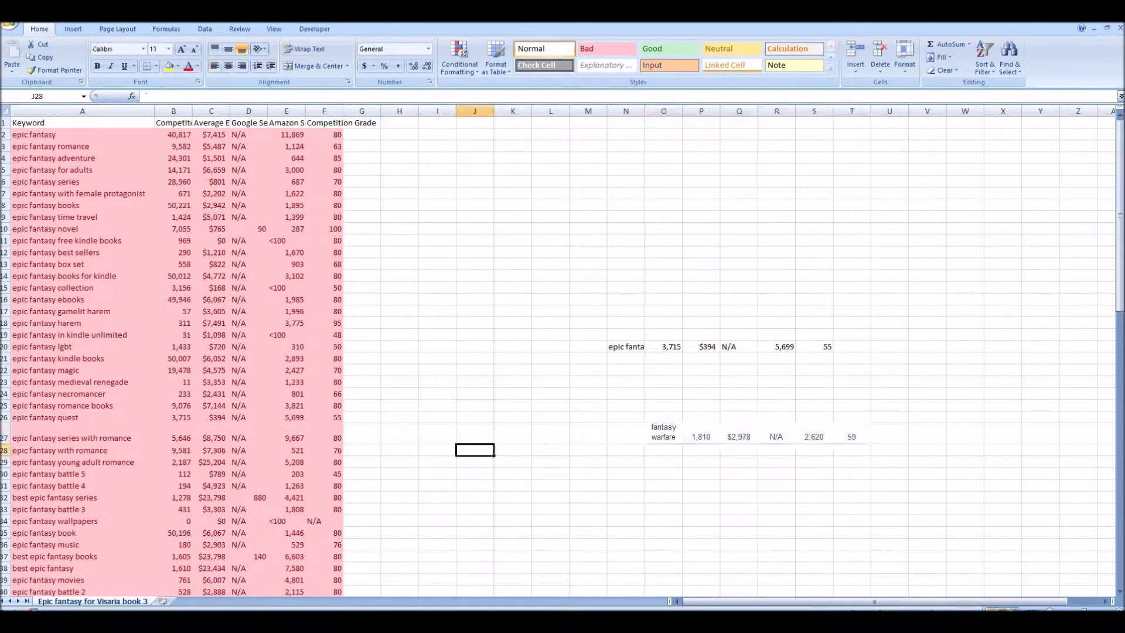
{"action": "scroll", "coordinate": [475, 450], "scroll_direction": "down", "scroll_amount": 16}
Switch to the "KW for Raid SLayer KDP" workbook and examine the competitors, earnings, Amazon searches and competition grade of the first "gamelit rpg" row.
{"action": "left_click", "coordinate": [297, 622]}
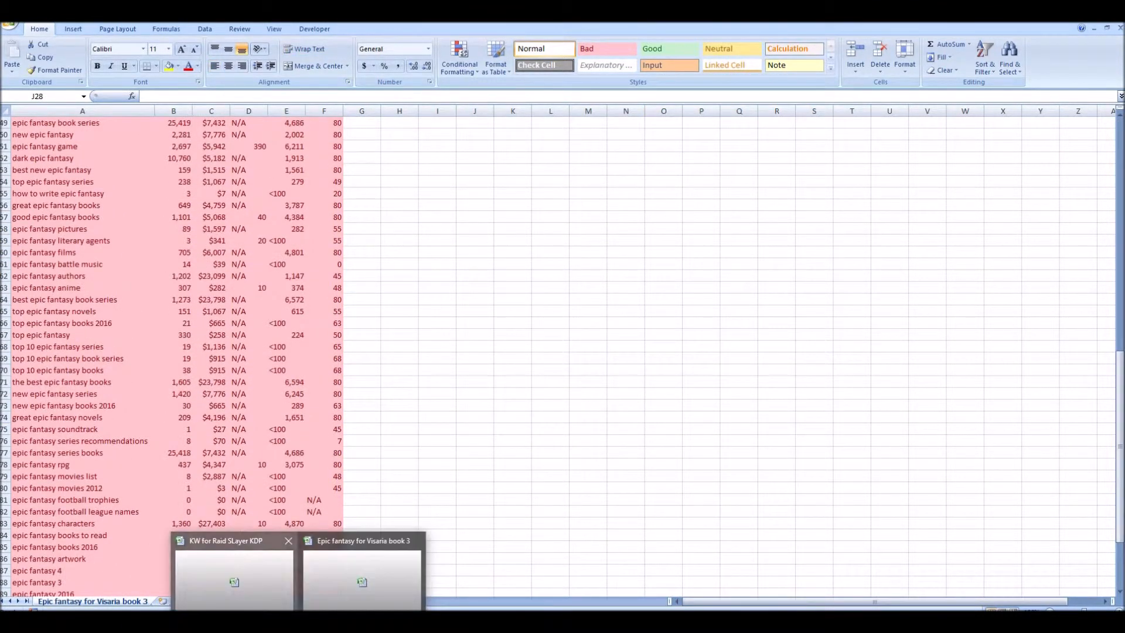
{"action": "left_click", "coordinate": [233, 577]}
{"action": "left_click", "coordinate": [219, 454]}
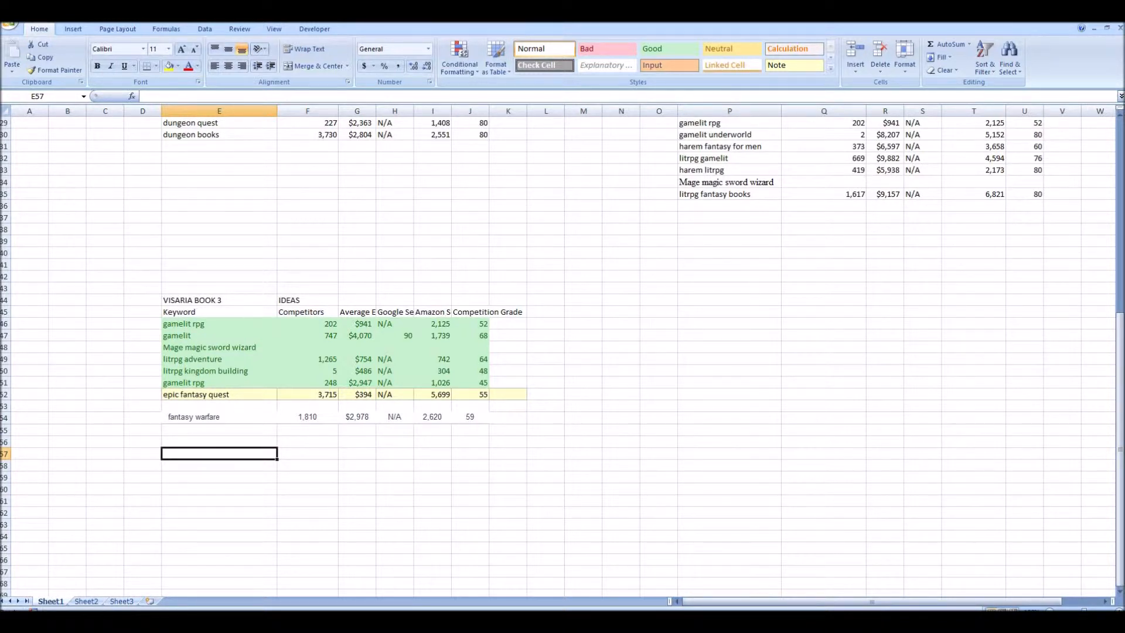
{"action": "left_click", "coordinate": [219, 324]}
{"action": "left_click", "coordinate": [307, 325]}
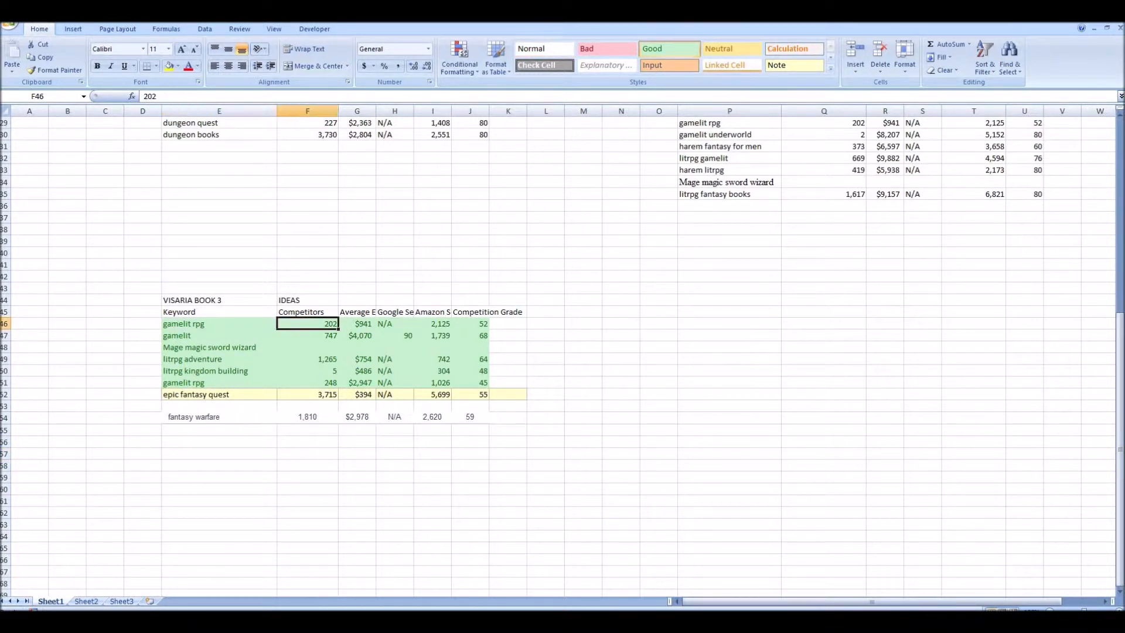
{"action": "left_click", "coordinate": [470, 324]}
{"action": "left_click", "coordinate": [432, 324]}
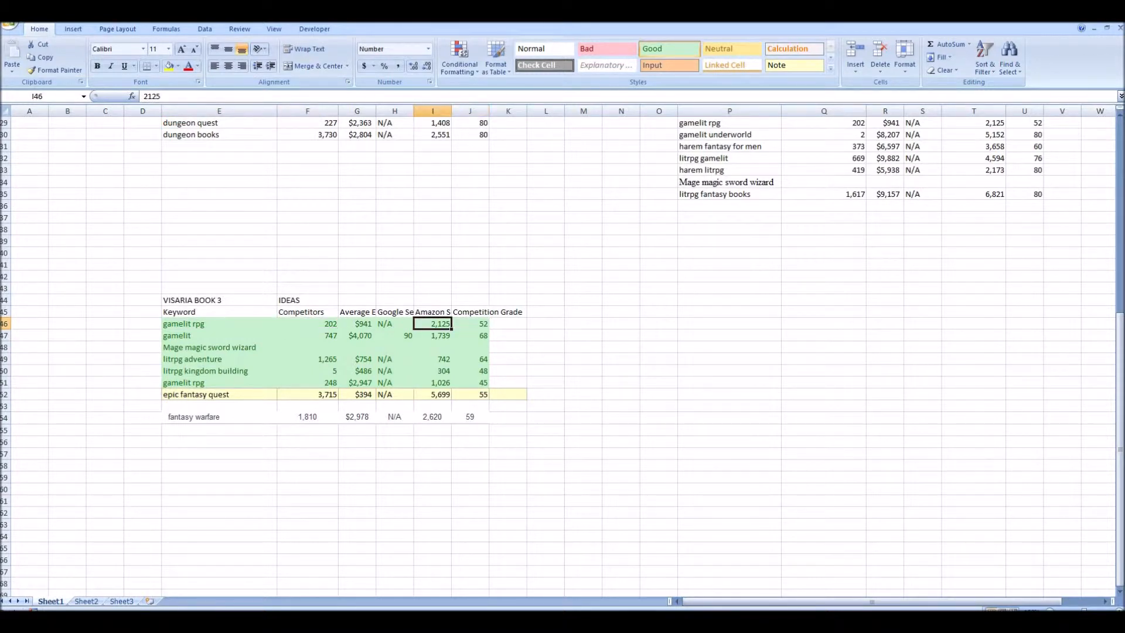
{"action": "left_click", "coordinate": [356, 324]}
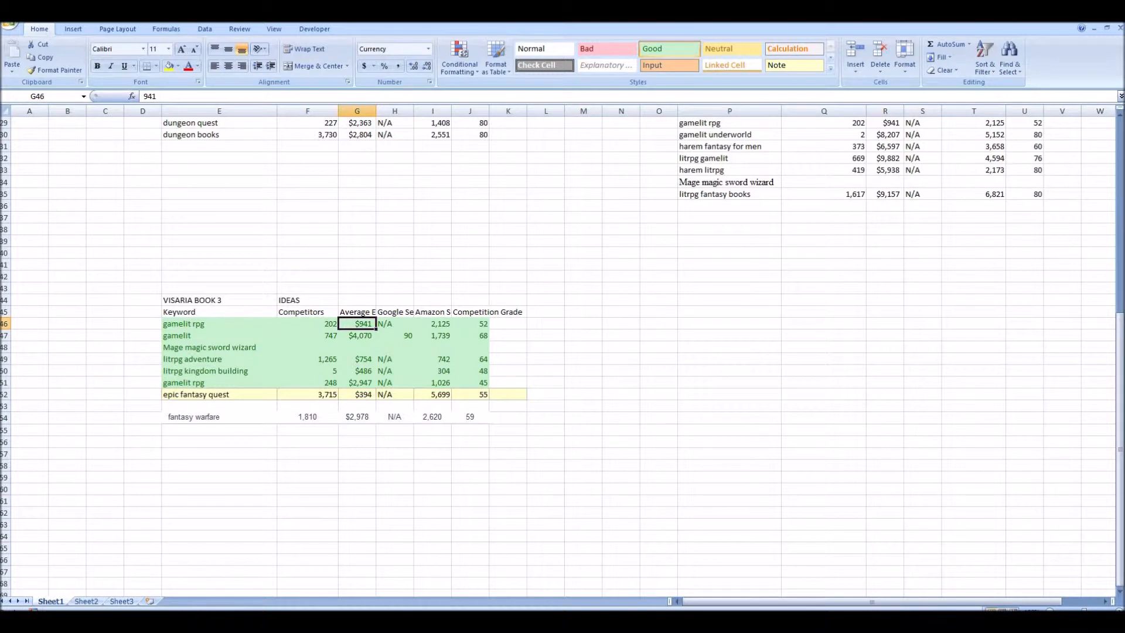
{"action": "left_click", "coordinate": [307, 324]}
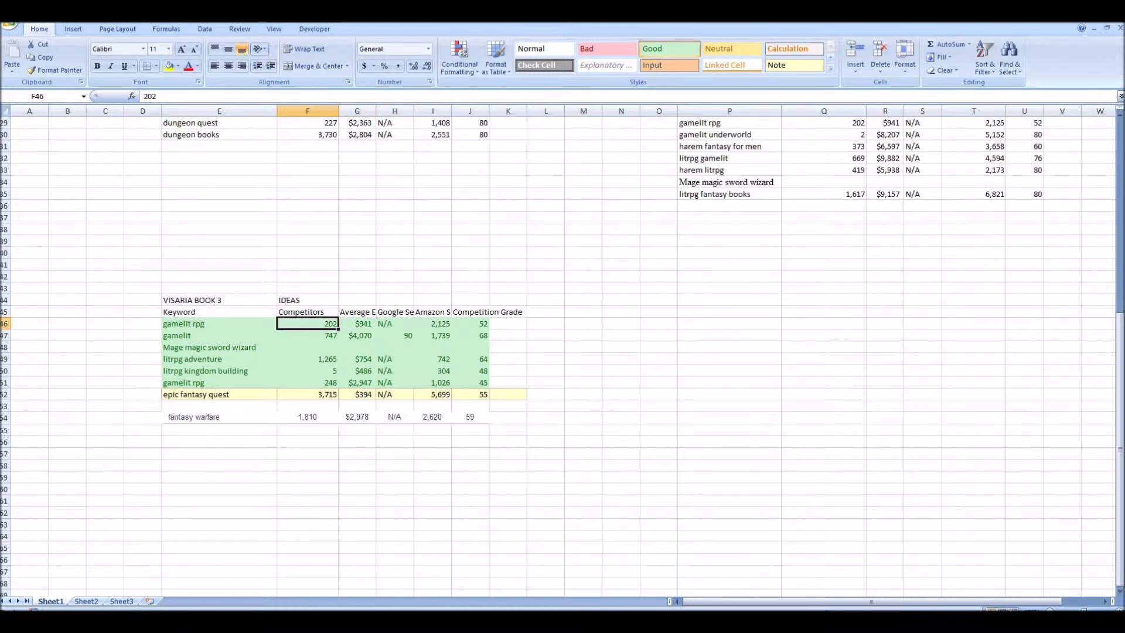
{"action": "left_click", "coordinate": [470, 324]}
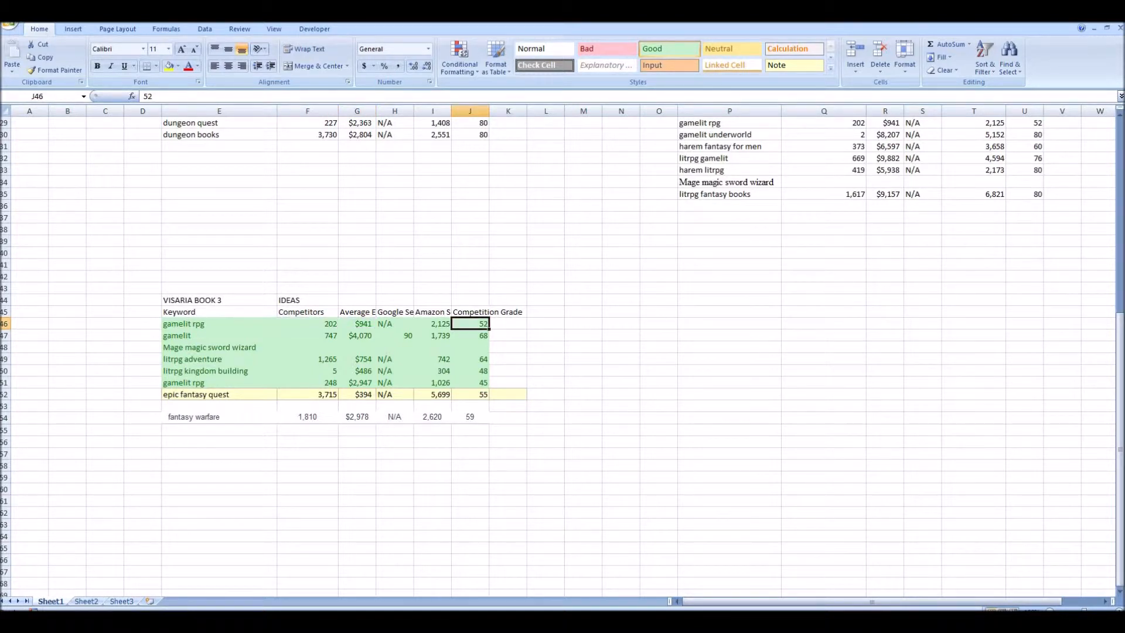
Check the competitors, competition grade, Amazon searches and average earnings of the "gamelit" keyword in the VISARIA BOOK 3 table.
{"action": "left_click", "coordinate": [308, 336]}
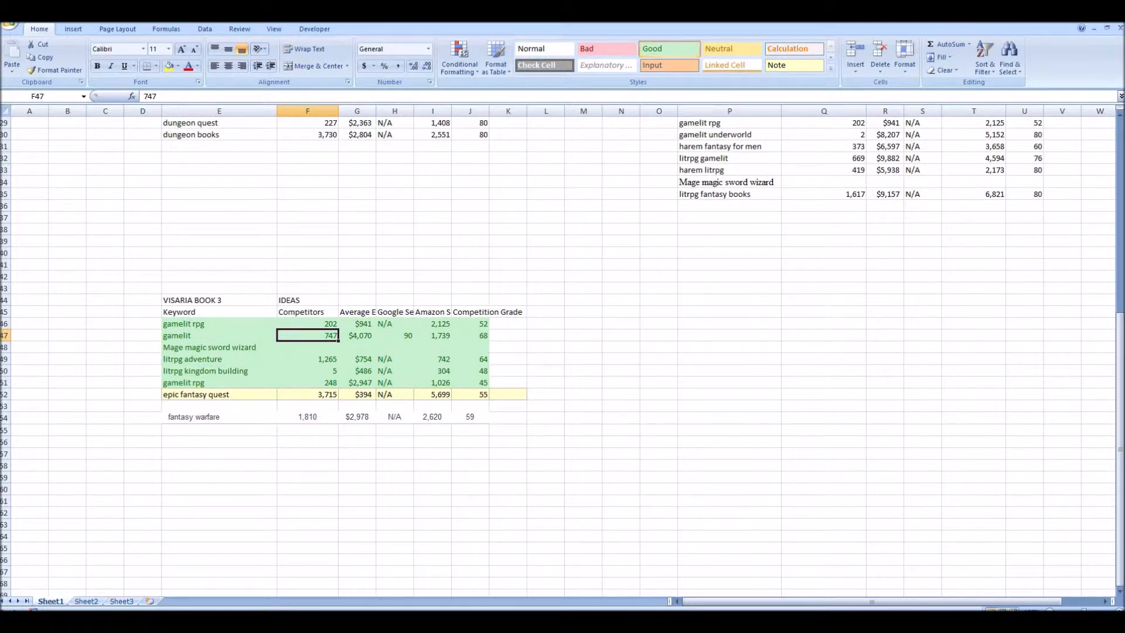
{"action": "left_click", "coordinate": [470, 336]}
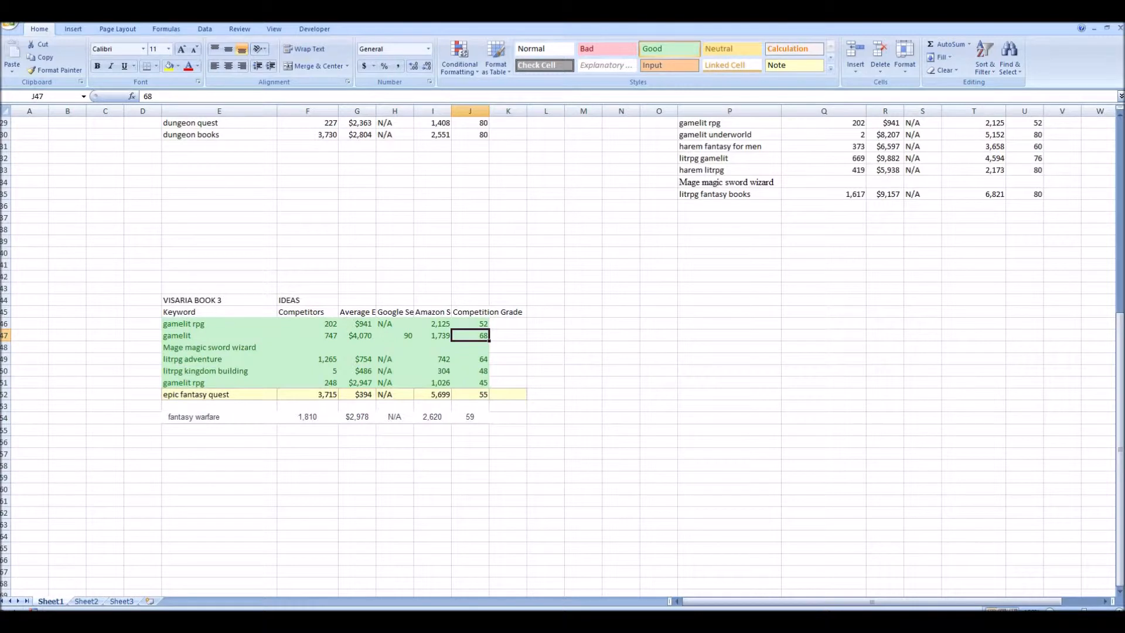
{"action": "left_click", "coordinate": [433, 336]}
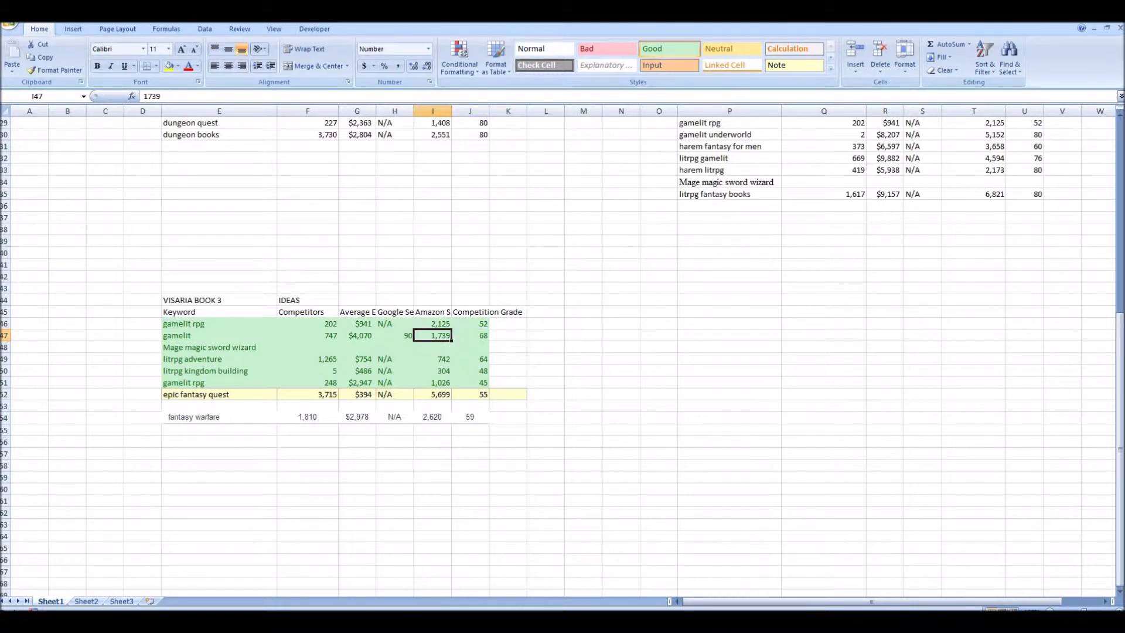
{"action": "left_click", "coordinate": [356, 336]}
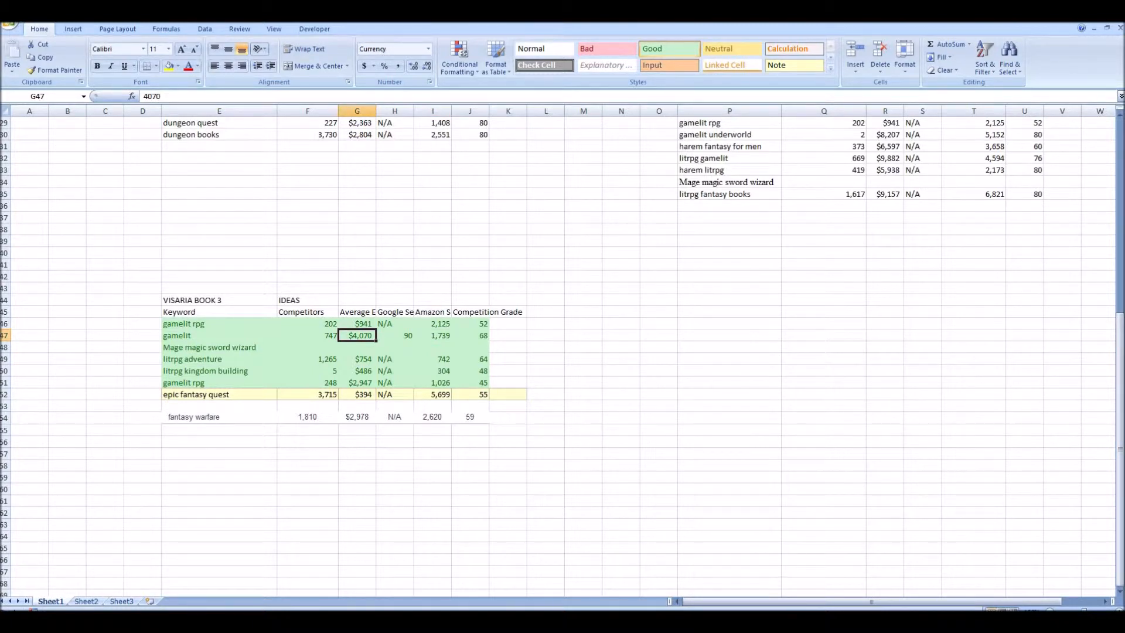
Check the competition grade, Amazon searches and competitors of the "litrpg adventure" keyword.
{"action": "left_click", "coordinate": [219, 359]}
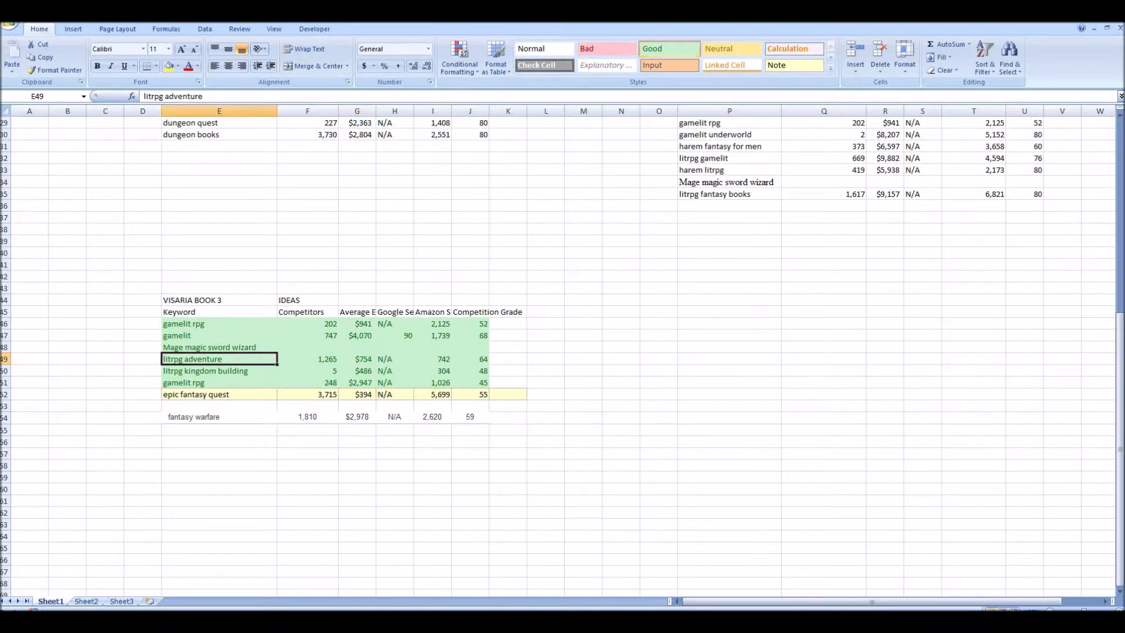
{"action": "left_click", "coordinate": [470, 359]}
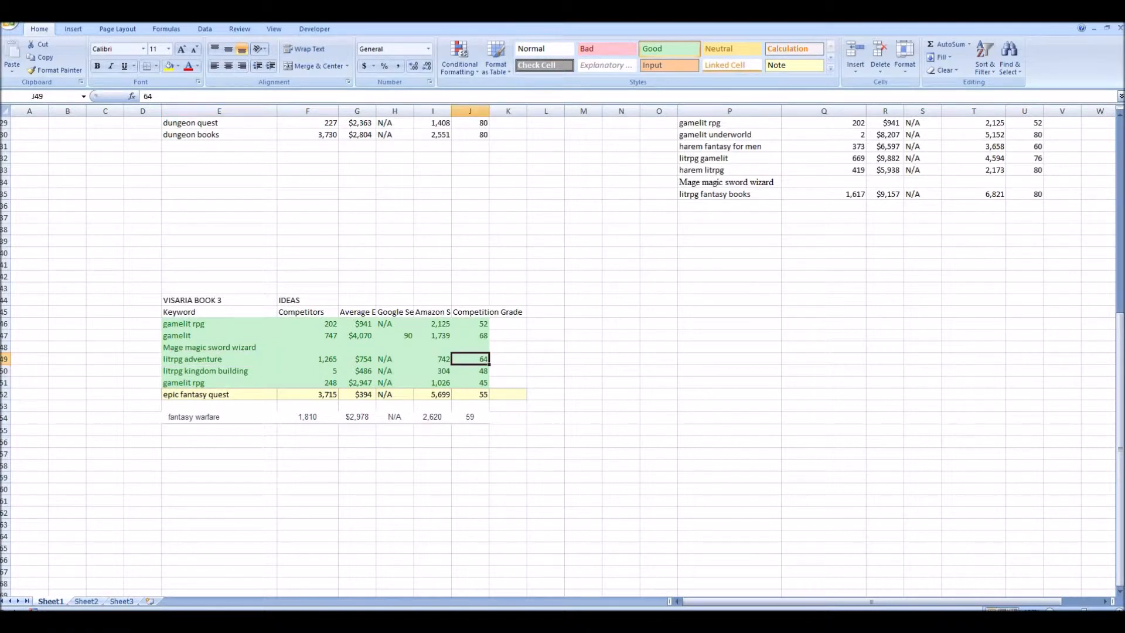
{"action": "left_click", "coordinate": [432, 359]}
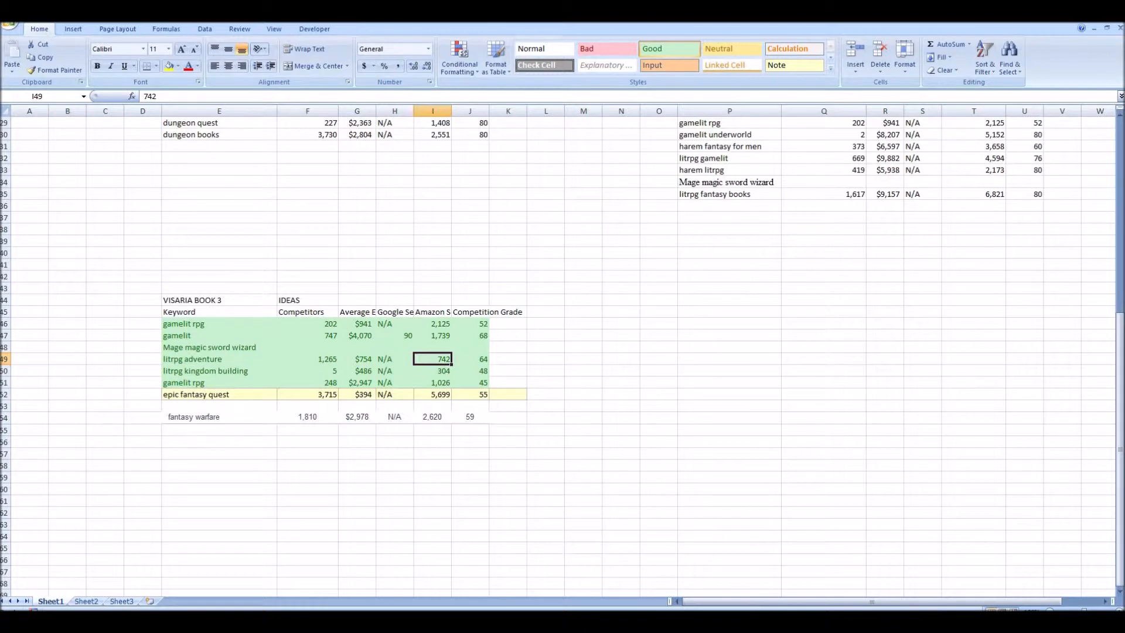
{"action": "left_click", "coordinate": [307, 359]}
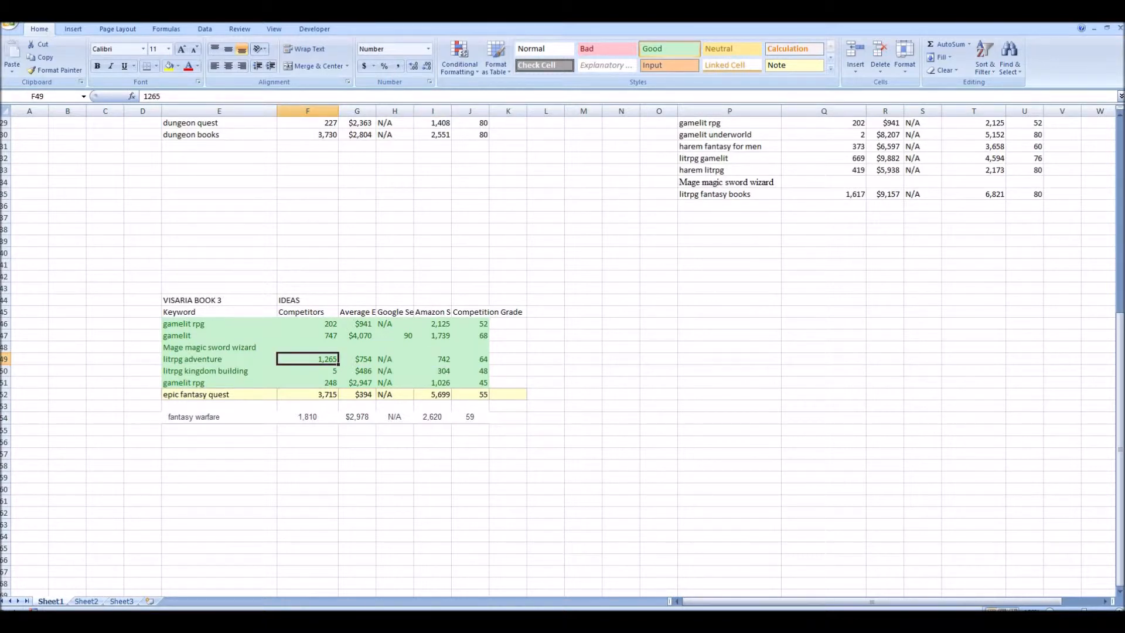
Check the competition grade of "litrpg adventure" and the Amazon searches, average earnings and full row of "litrpg kingdom building".
{"action": "left_click", "coordinate": [470, 359]}
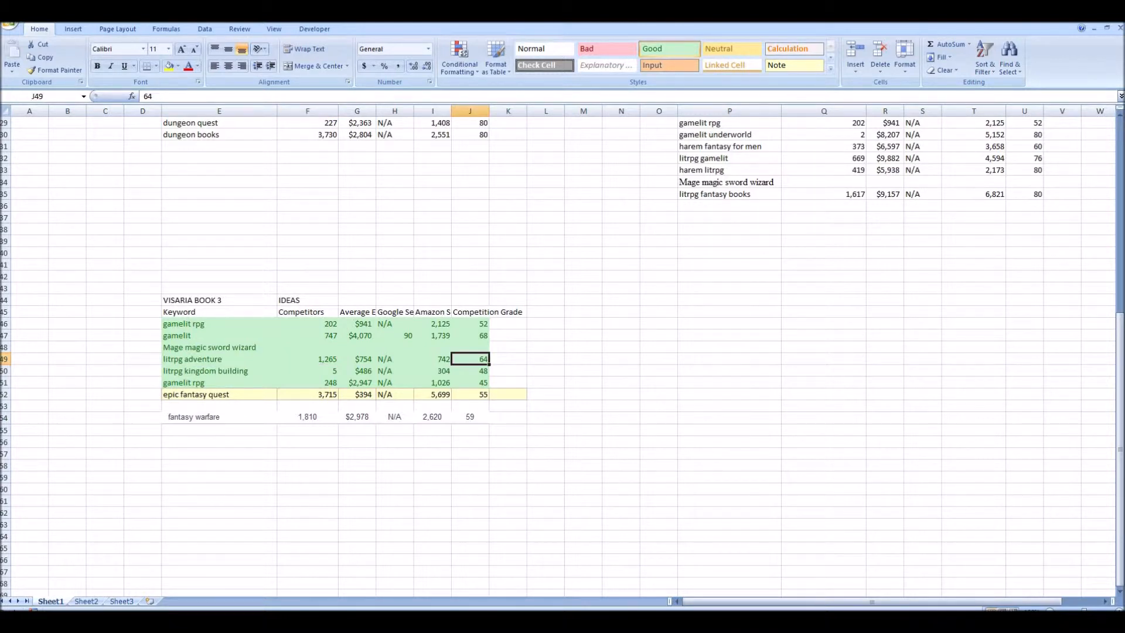
{"action": "left_click", "coordinate": [219, 371]}
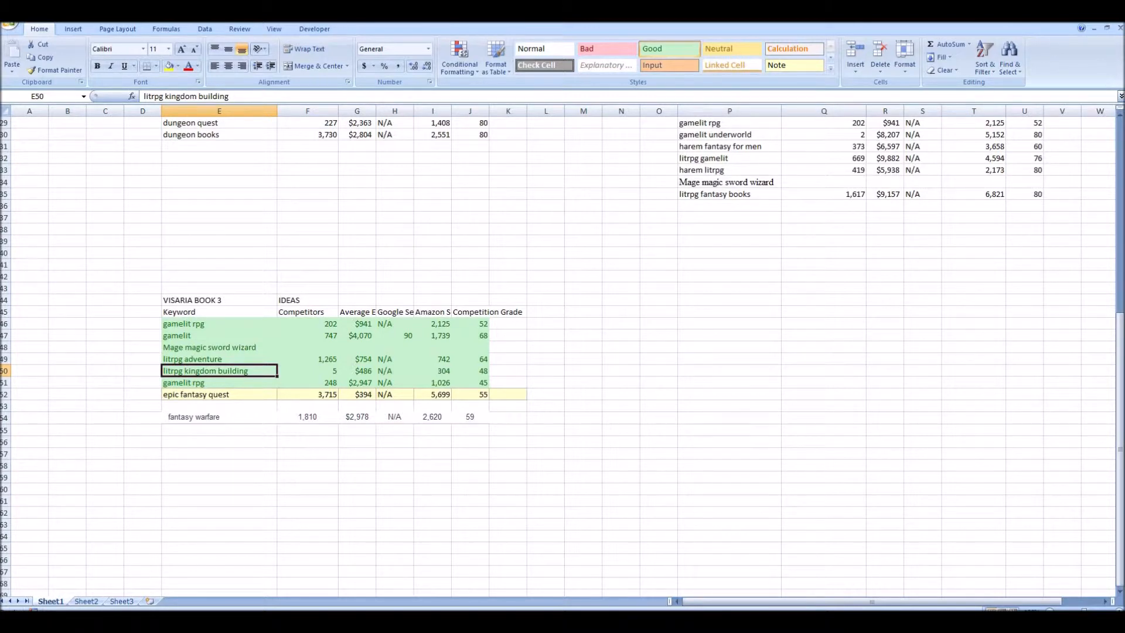
{"action": "left_click", "coordinate": [432, 371]}
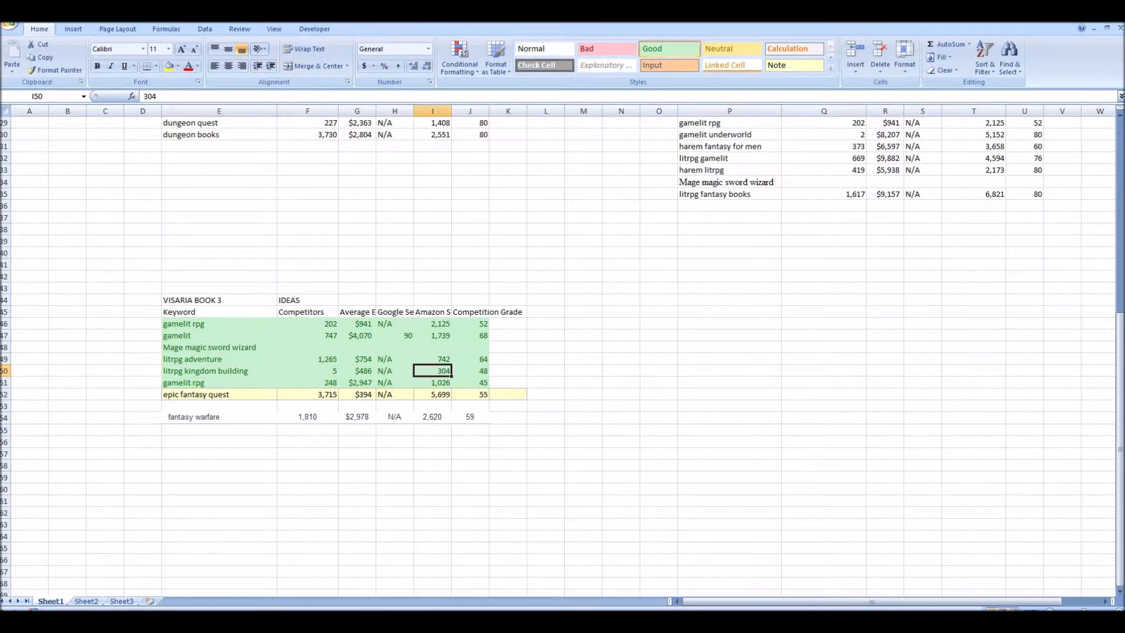
{"action": "left_click", "coordinate": [357, 371]}
{"action": "left_click_drag", "start_coordinate": [220, 371], "coordinate": [470, 371]}
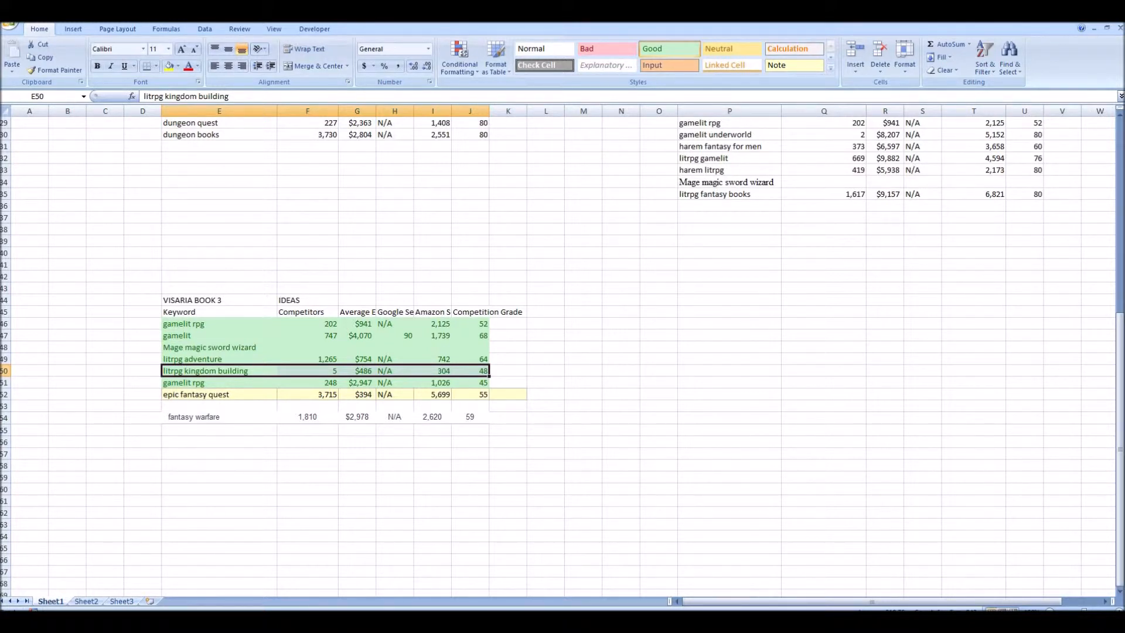
Check the competitors, competition grade, Amazon searches and average earnings of the second "gamelit rpg" row in the VISARIA BOOK 3 table.
{"action": "left_click", "coordinate": [219, 383]}
{"action": "left_click", "coordinate": [308, 382]}
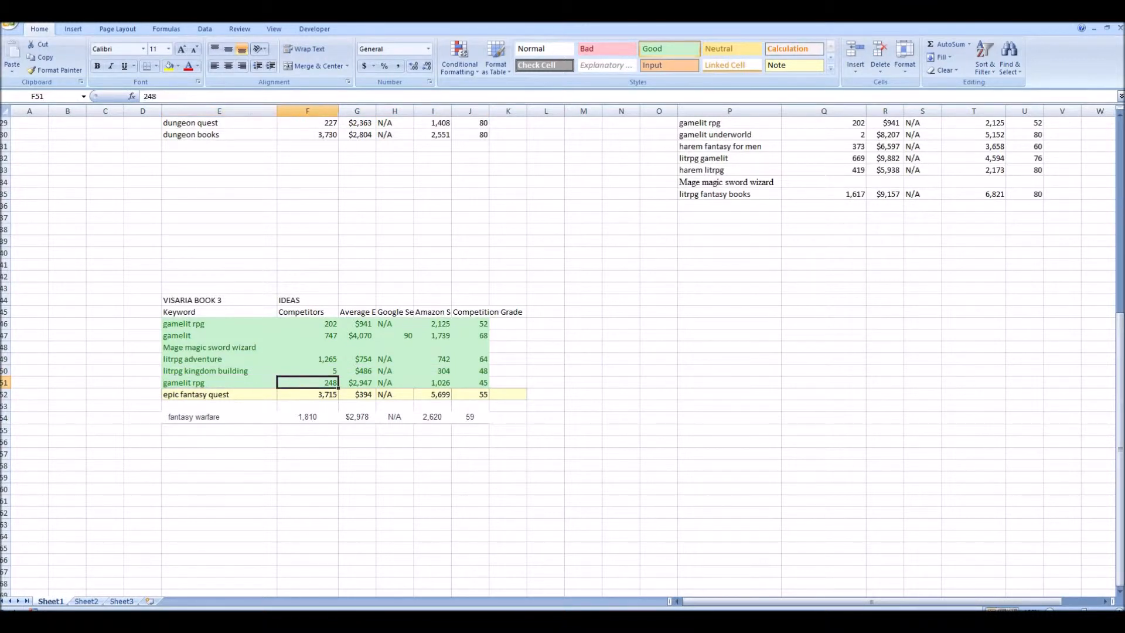
{"action": "left_click", "coordinate": [470, 383]}
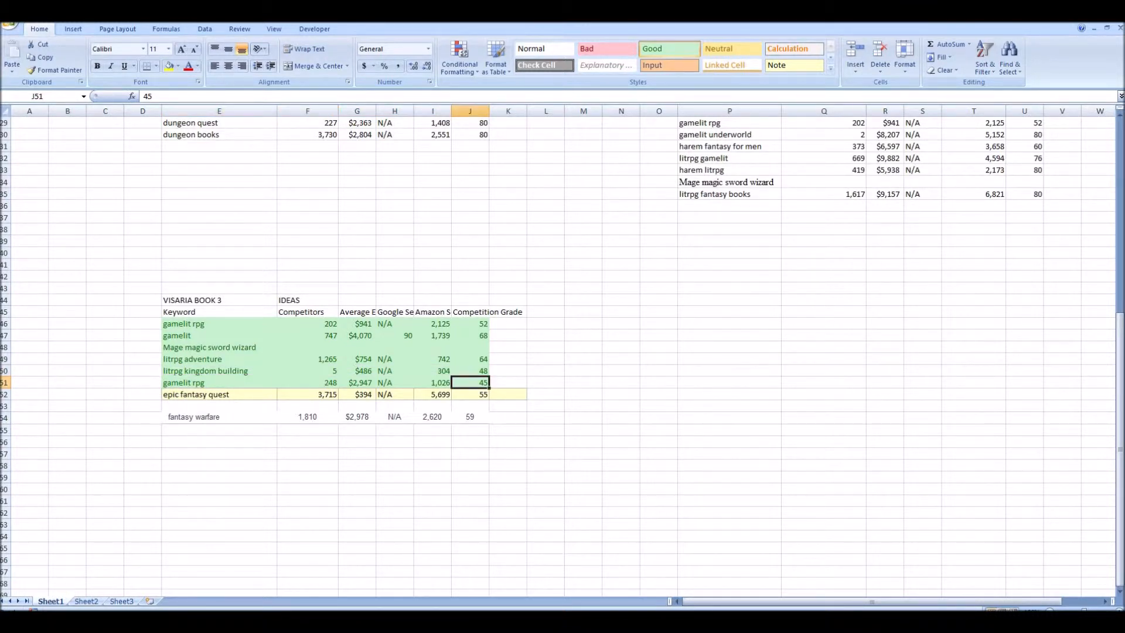
{"action": "left_click", "coordinate": [433, 382]}
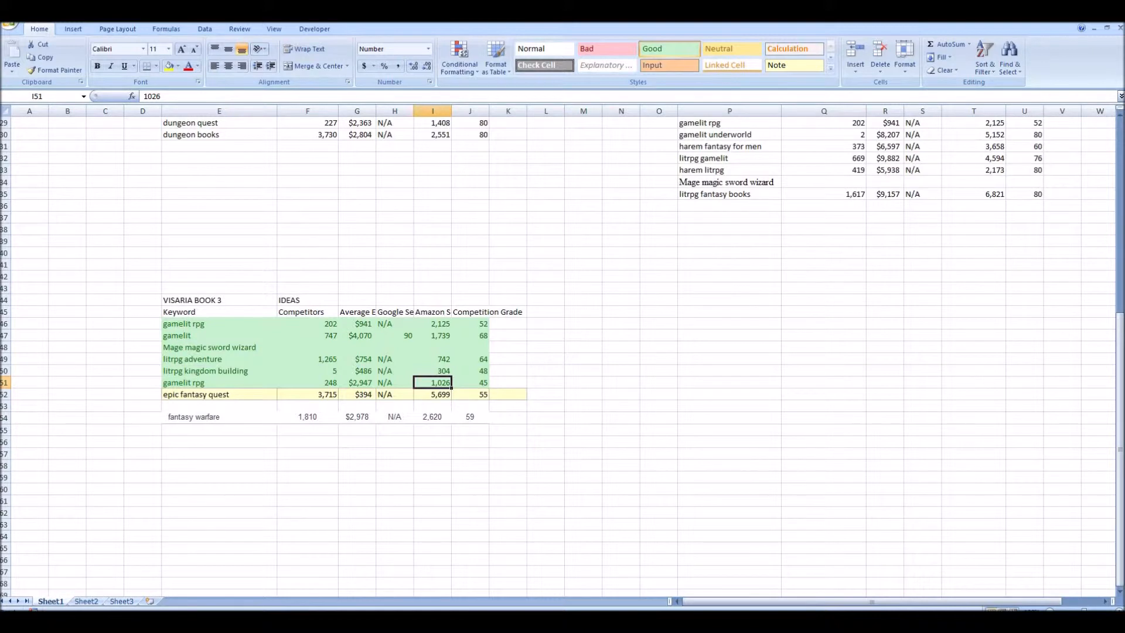
{"action": "left_click", "coordinate": [357, 383]}
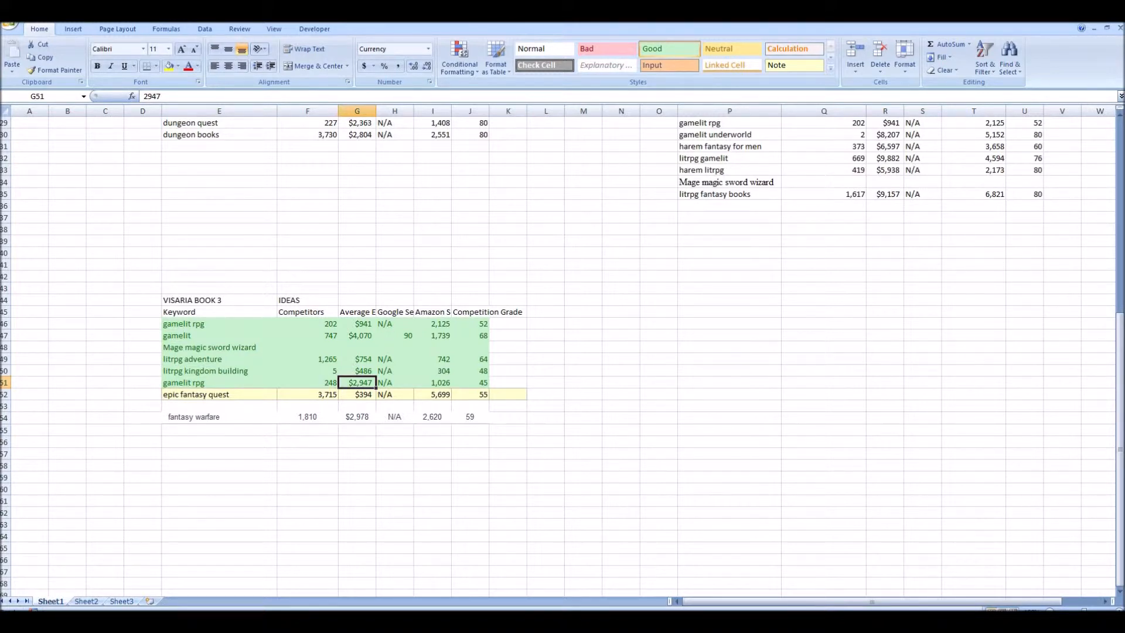
Review the "fantasy warfare" row and the "gamelit" and "Mage magic sword wizard" rows of the VISARIA BOOK 3 table.
{"action": "left_click", "coordinate": [219, 442]}
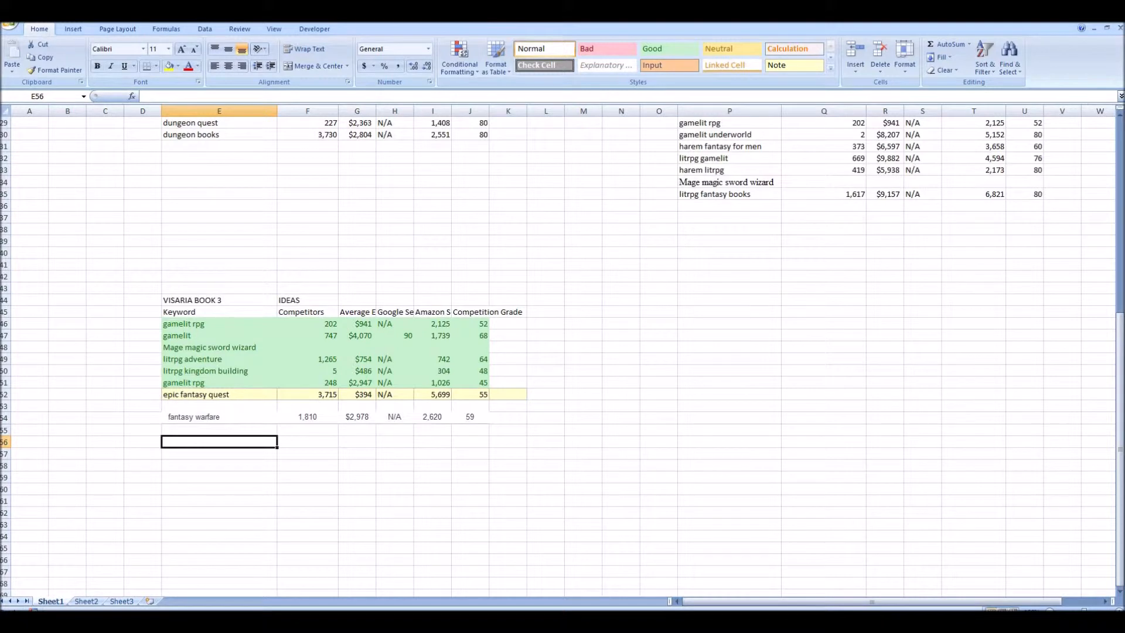
{"action": "left_click_drag", "start_coordinate": [470, 417], "coordinate": [220, 406]}
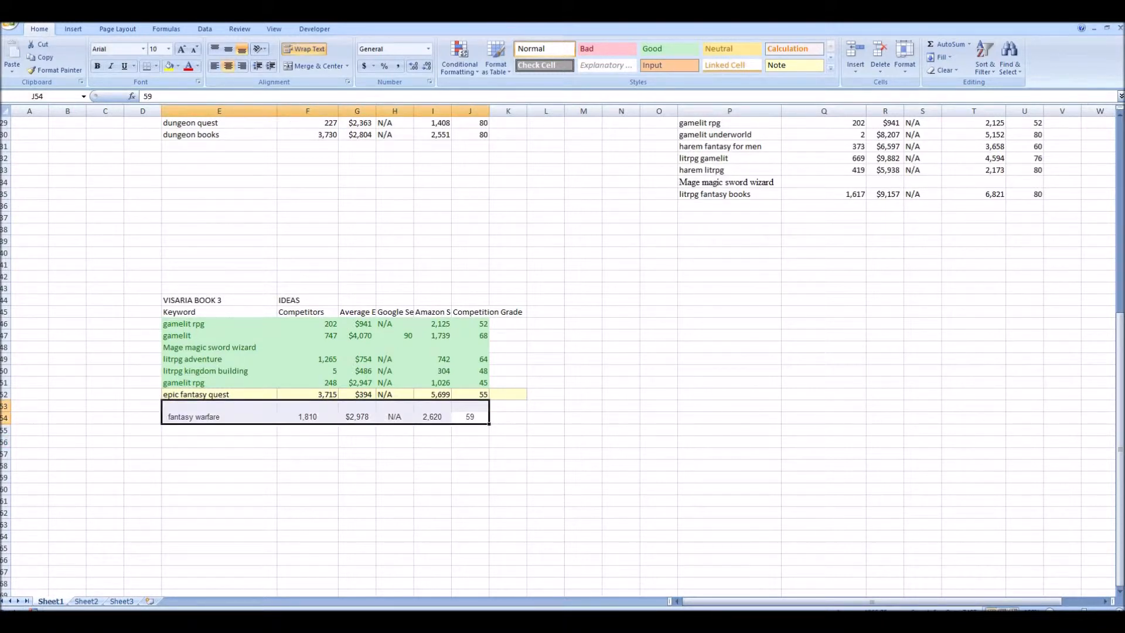
{"action": "left_click", "coordinate": [394, 347]}
{"action": "left_click_drag", "start_coordinate": [142, 336], "coordinate": [470, 347]}
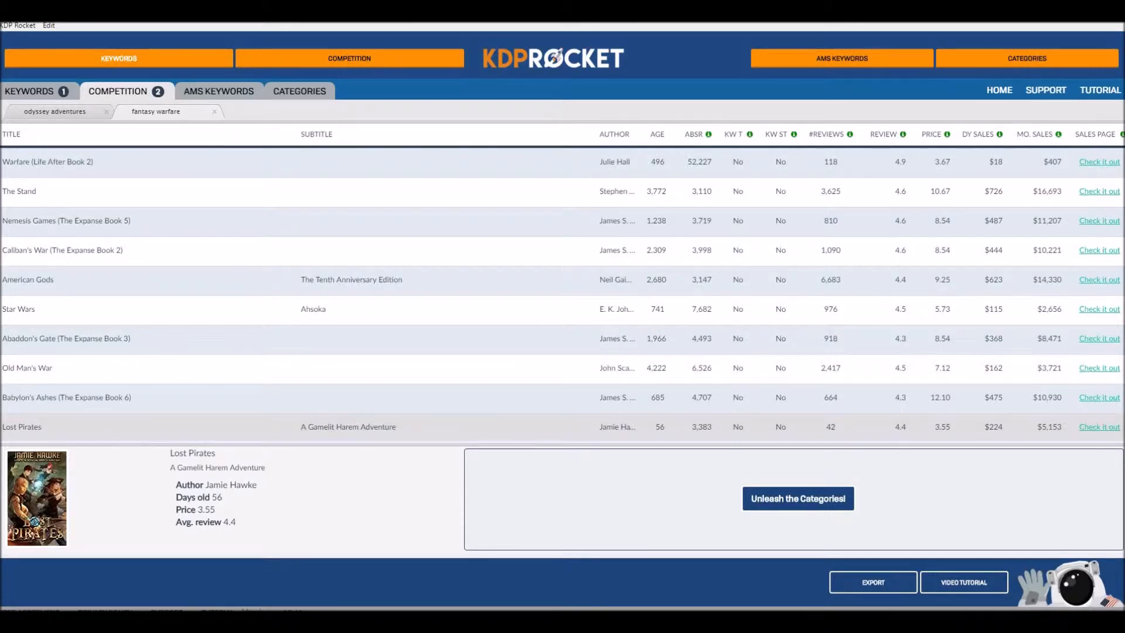
Switch to KDP Rocket and search for and analyze the keyword idea "ancient history litrpg".
{"action": "left_click", "coordinate": [119, 59]}
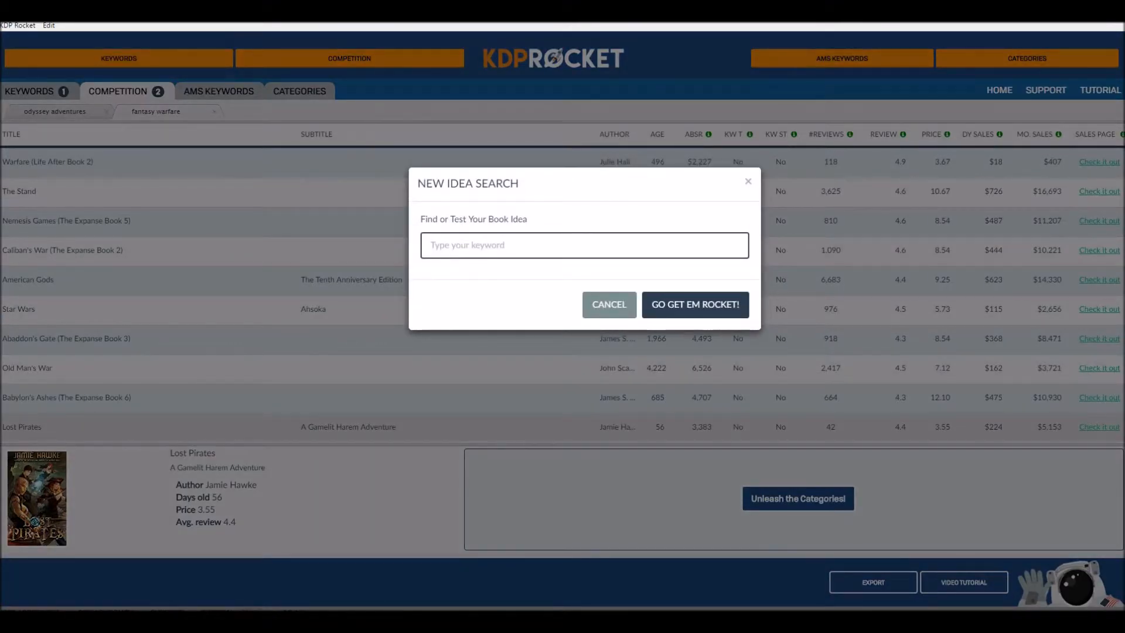
{"action": "type", "text": "ancient history litrpg"}
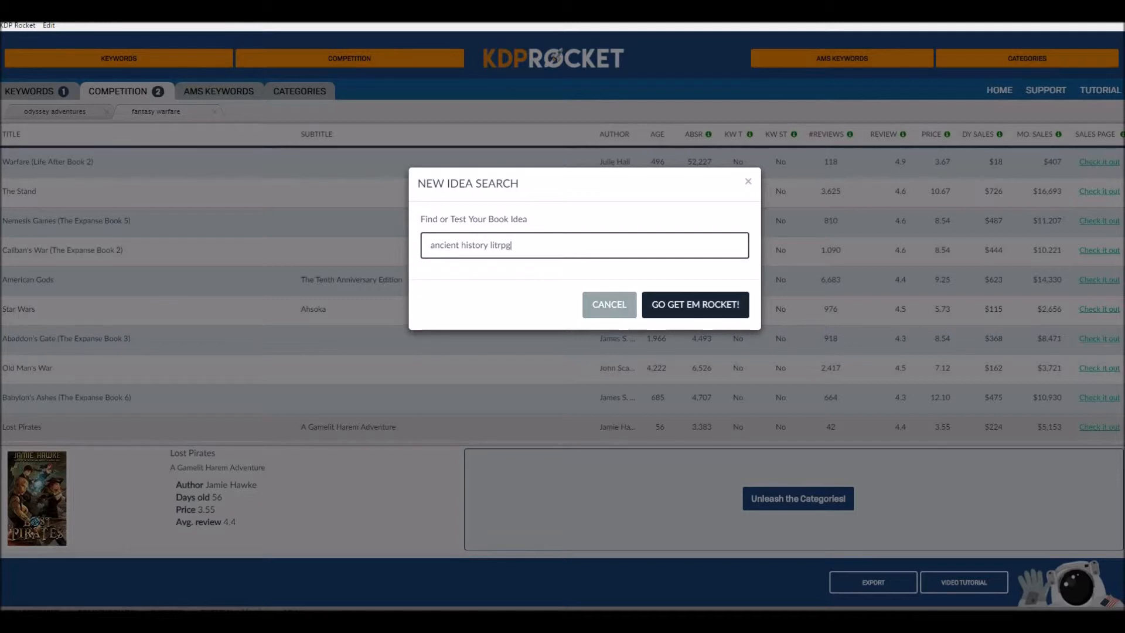
{"action": "key", "text": "Return"}
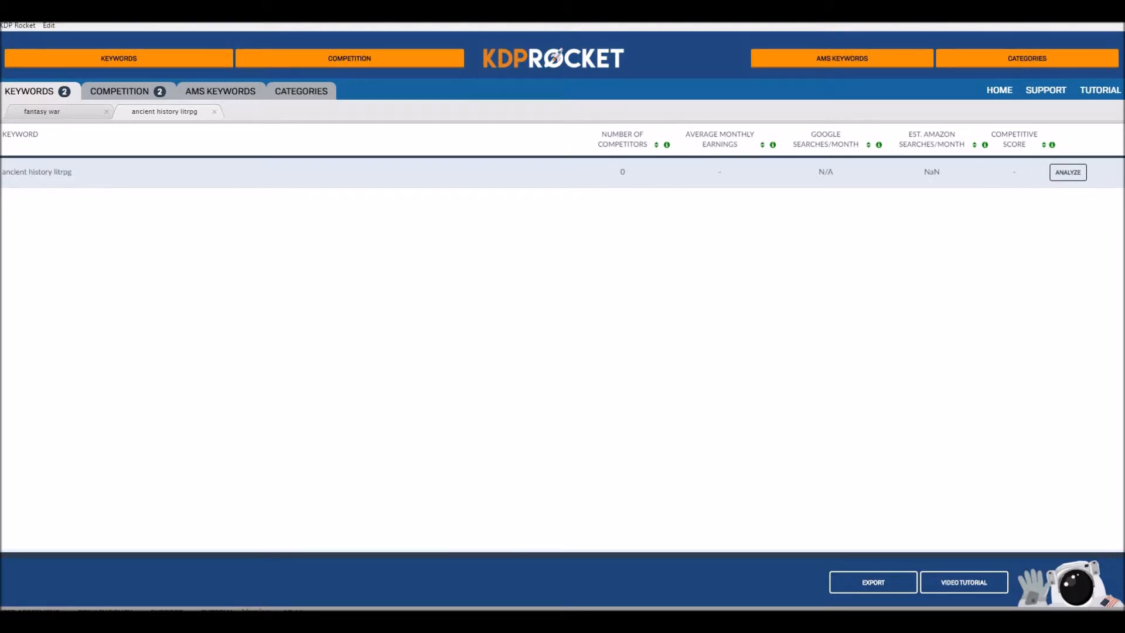
{"action": "left_click", "coordinate": [1068, 172]}
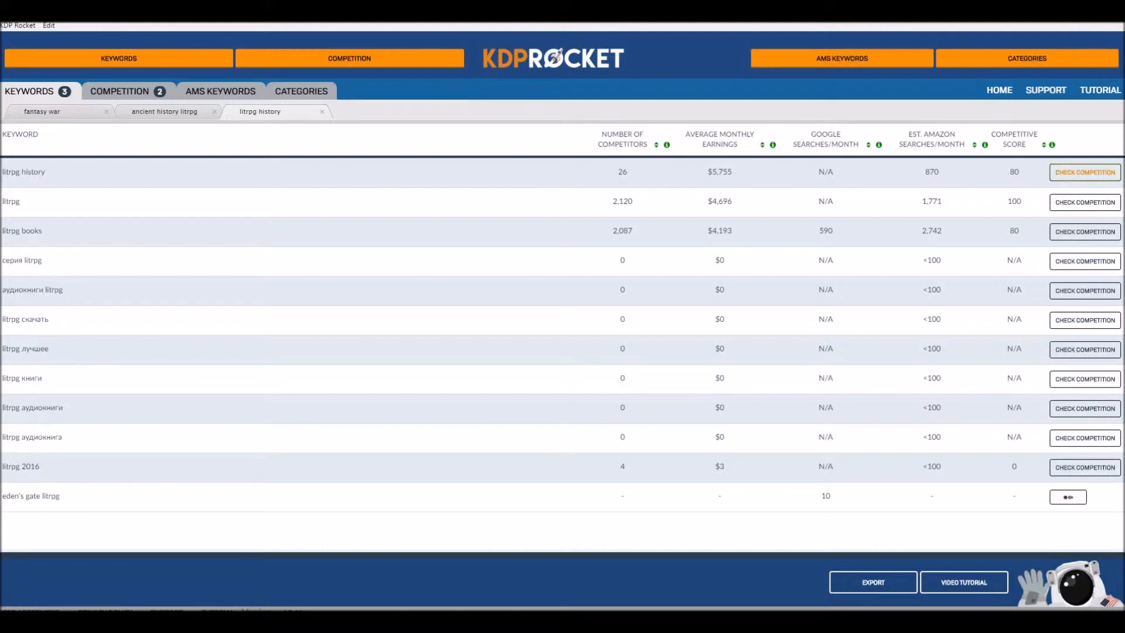
Check the competing books for "litrpg history" and copy its keyword row into row 56 of the VISARIA BOOK 3 sheet.
{"action": "left_click", "coordinate": [1084, 172]}
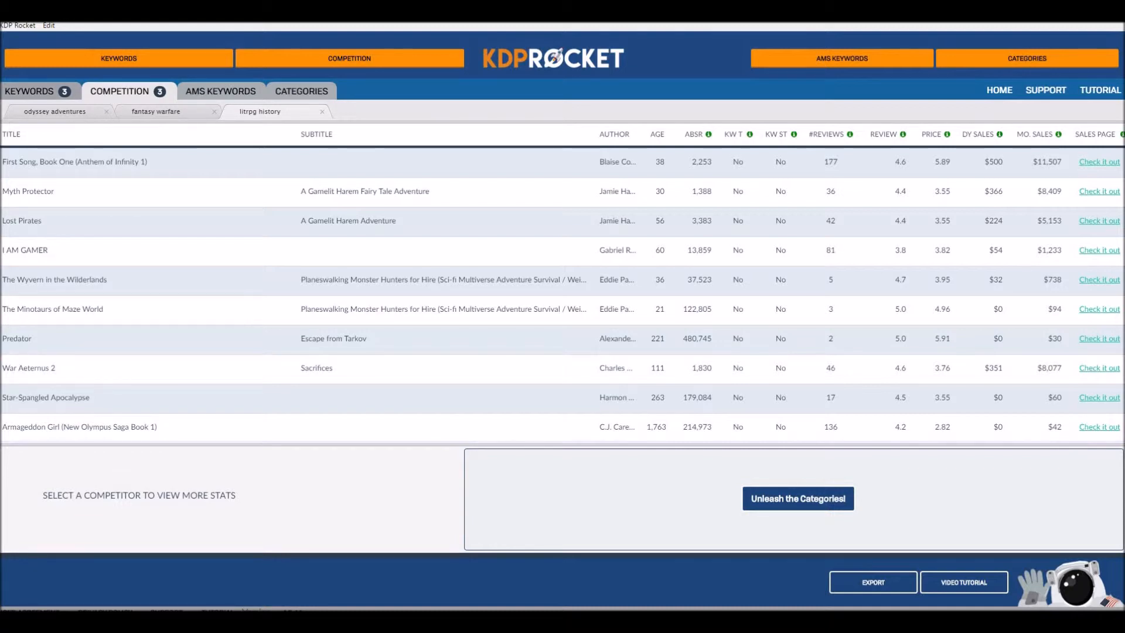
{"action": "left_click", "coordinate": [38, 91]}
{"action": "mouse_move", "coordinate": [298, 622]}
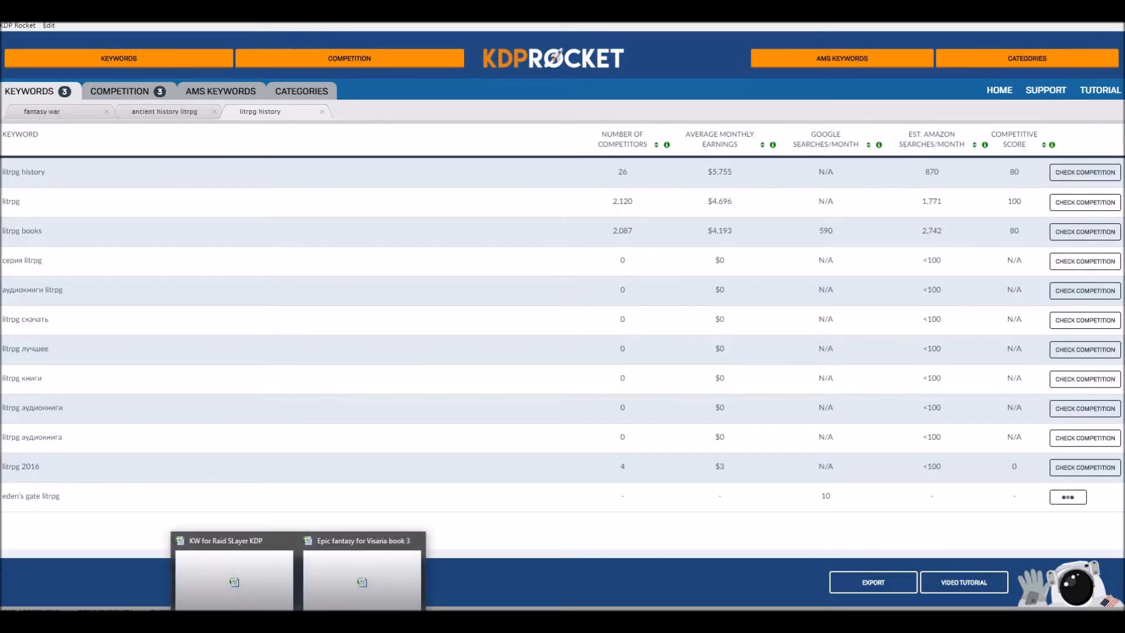
{"action": "left_click_drag", "start_coordinate": [152, 187], "coordinate": [135, 143]}
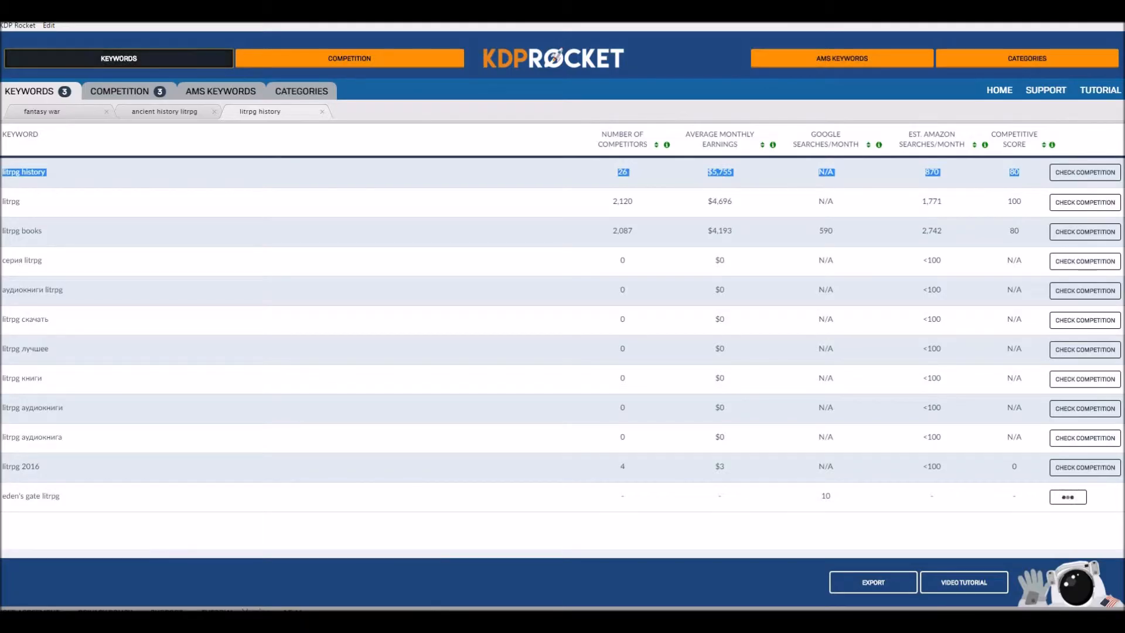
Run a new idea search for the keyword "gamelit history" and analyze it.
{"action": "left_click", "coordinate": [119, 58]}
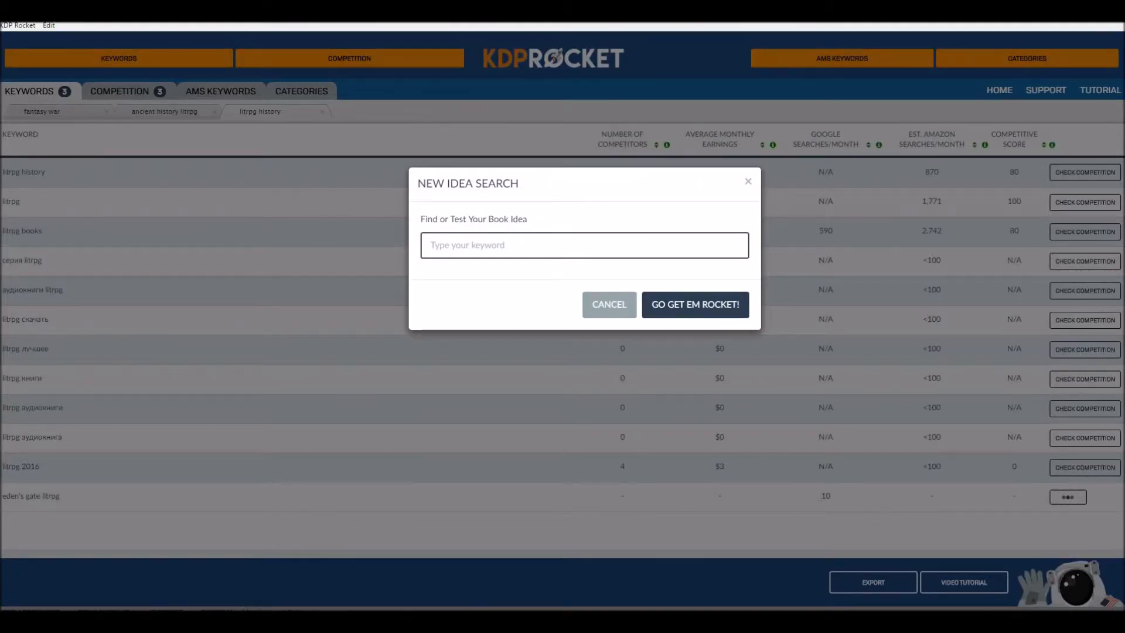
{"action": "type", "text": "gamelit history"}
{"action": "key", "text": "Return"}
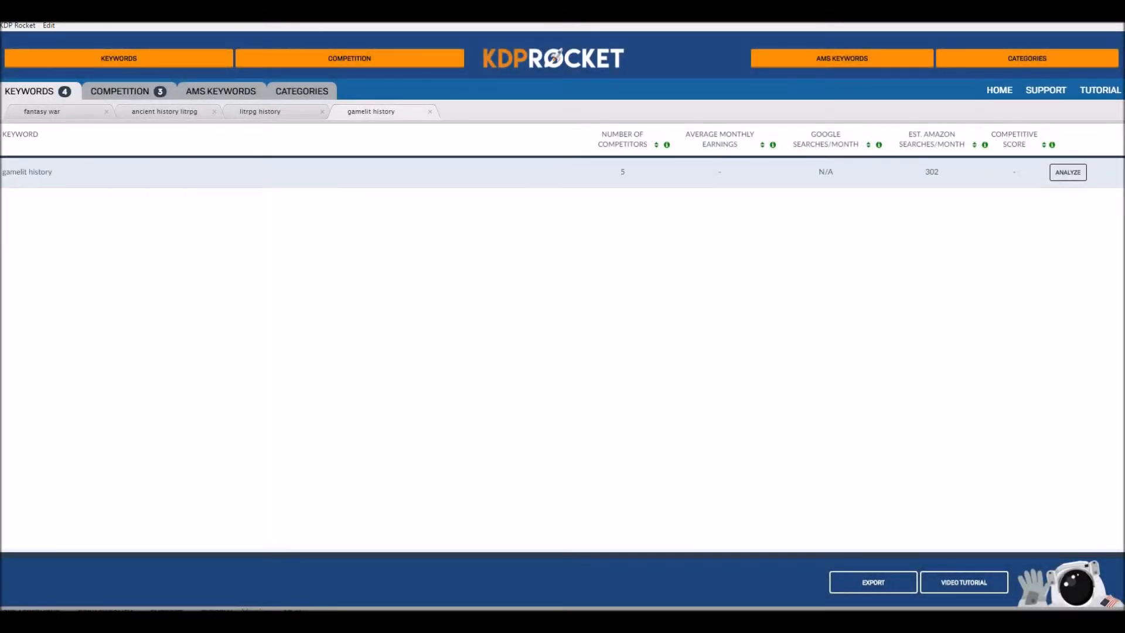
{"action": "left_click", "coordinate": [1068, 173]}
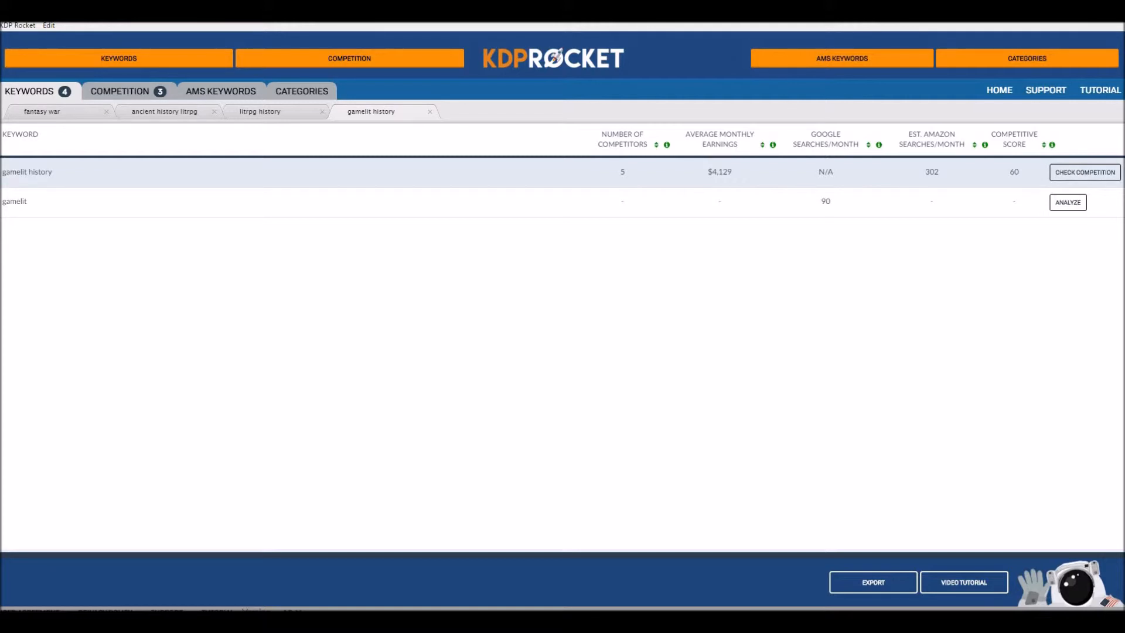
Examine the Amazon searches, average monthly earnings and competing books of the "gamelit history" keyword.
{"action": "double_click", "coordinate": [932, 172]}
{"action": "double_click", "coordinate": [720, 172]}
{"action": "left_click", "coordinate": [719, 172]}
{"action": "left_click", "coordinate": [1085, 171]}
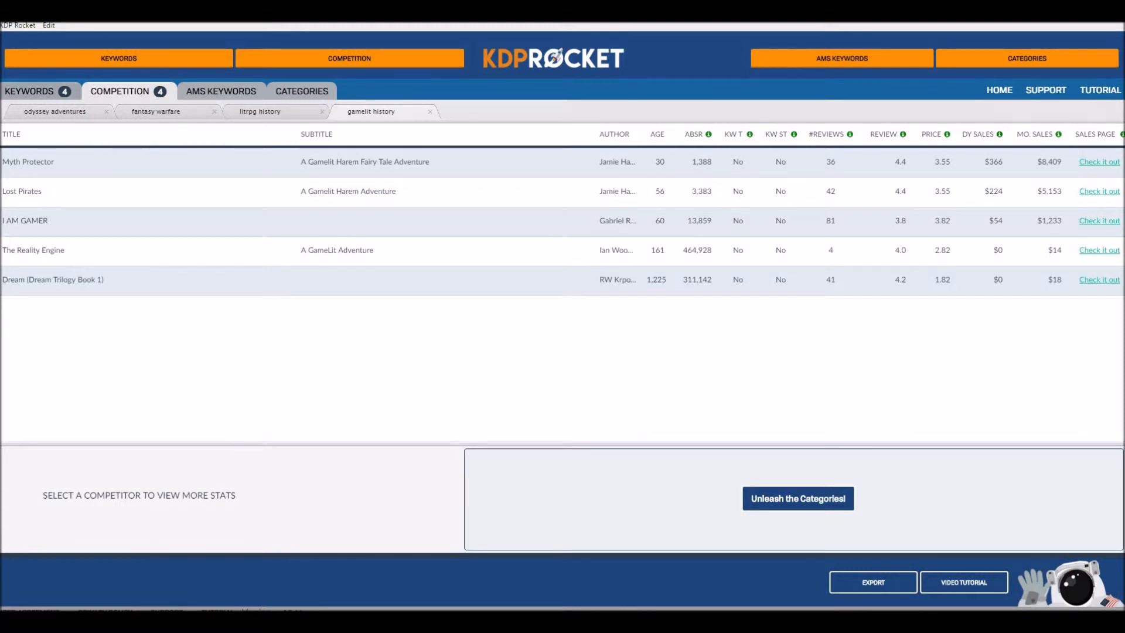
{"action": "left_click", "coordinate": [39, 92]}
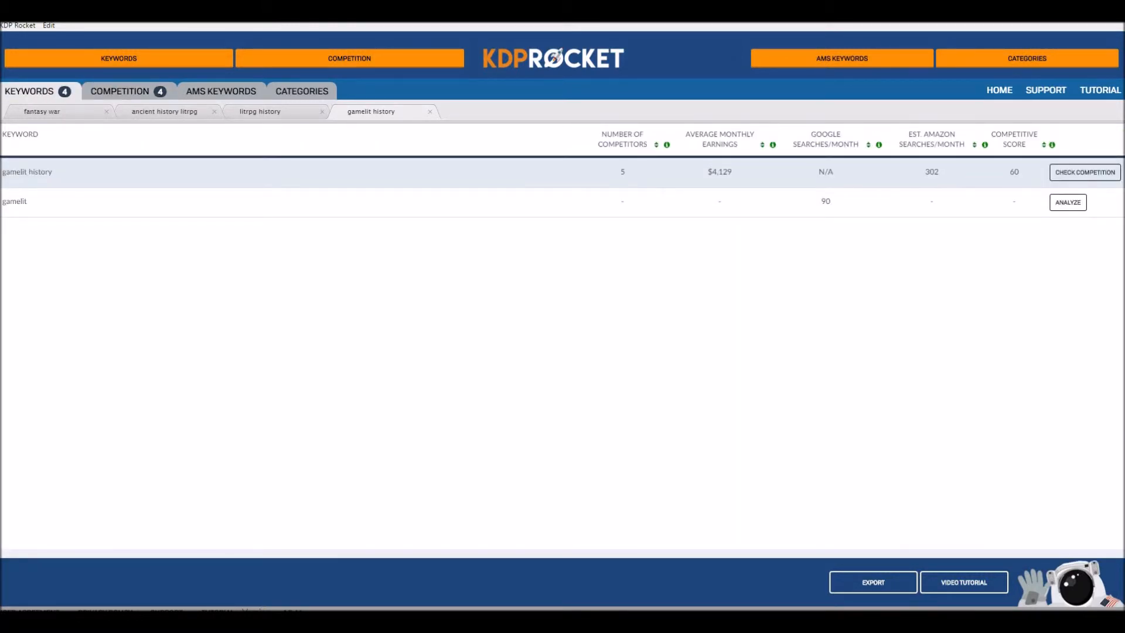
Copy the "gamelit history" result row into the "KW for Raid SLayer KDP" workbook, directly below the "litrpg history" row.
{"action": "left_click_drag", "start_coordinate": [2, 172], "coordinate": [1023, 174]}
{"action": "key", "text": "ctrl+c"}
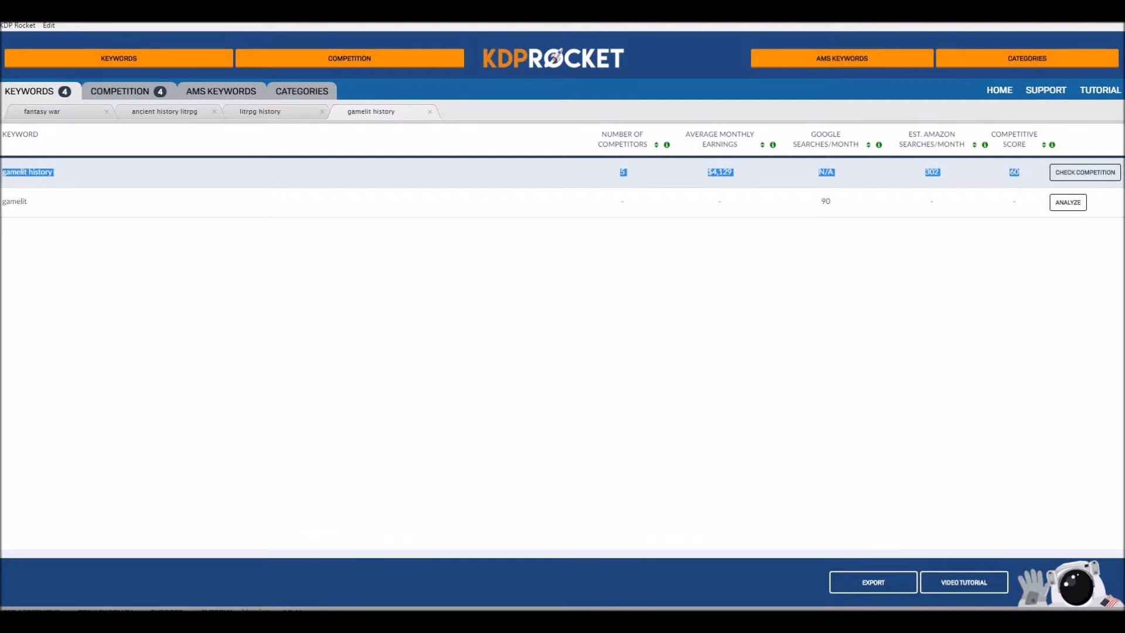
{"action": "left_click", "coordinate": [298, 621]}
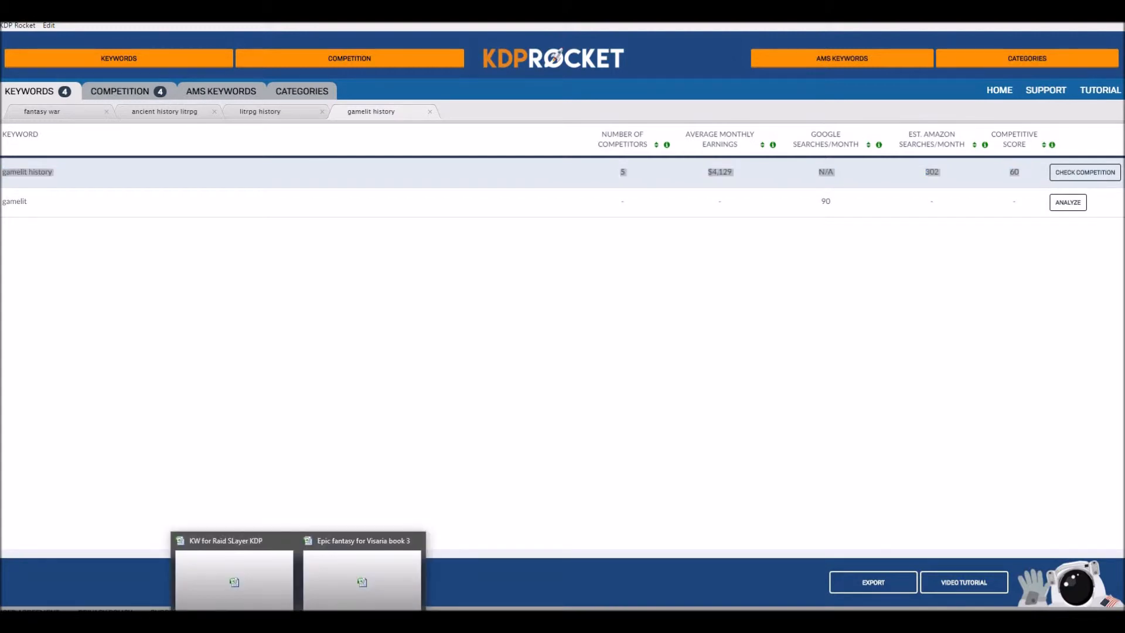
{"action": "left_click", "coordinate": [362, 580]}
{"action": "left_click", "coordinate": [299, 621]}
{"action": "left_click", "coordinate": [234, 580]}
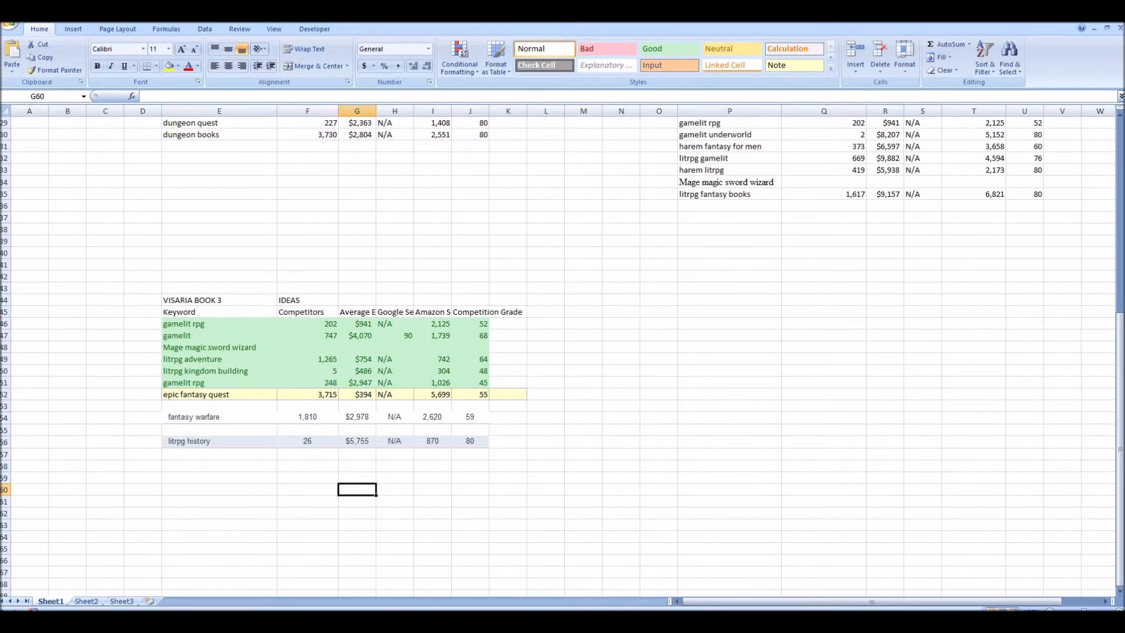
{"action": "left_click", "coordinate": [219, 455]}
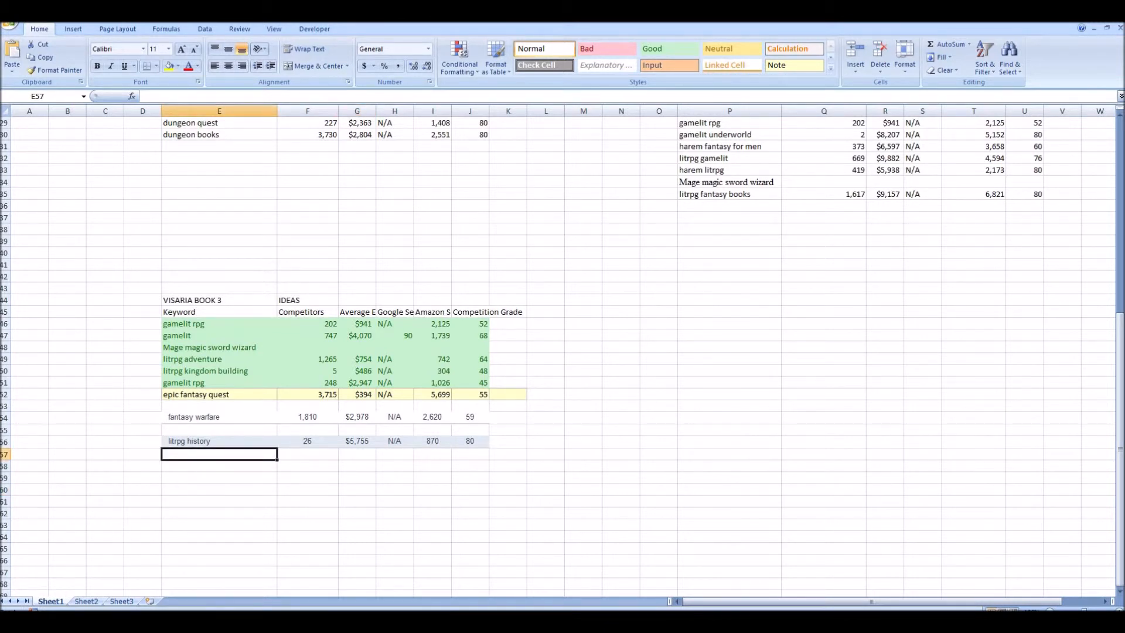
{"action": "key", "text": "ctrl+v"}
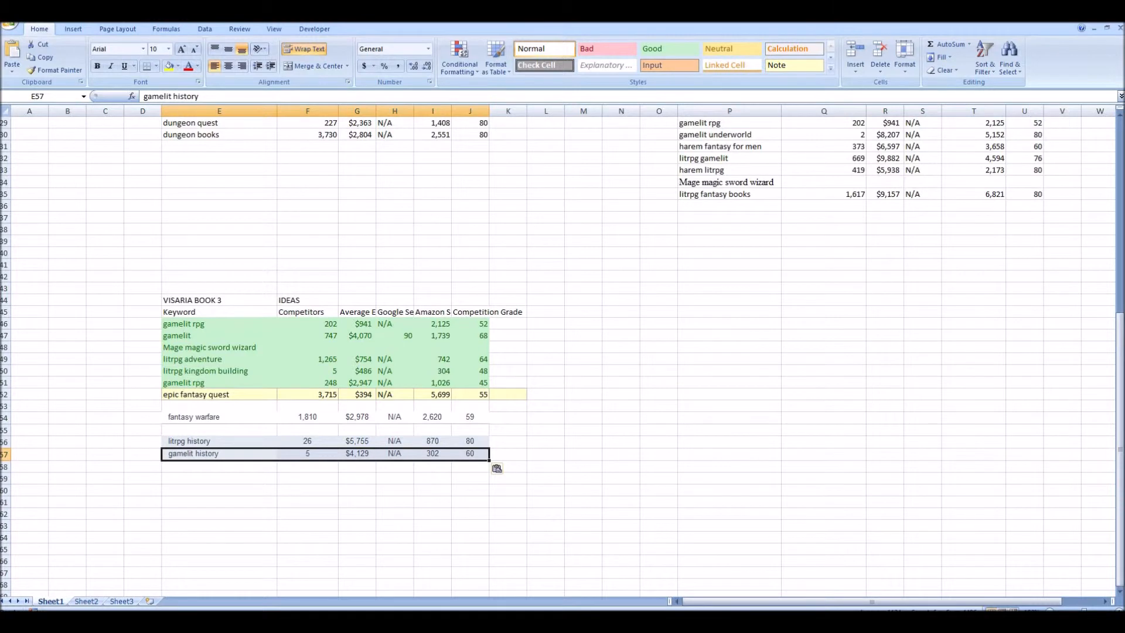
{"action": "left_click", "coordinate": [308, 502]}
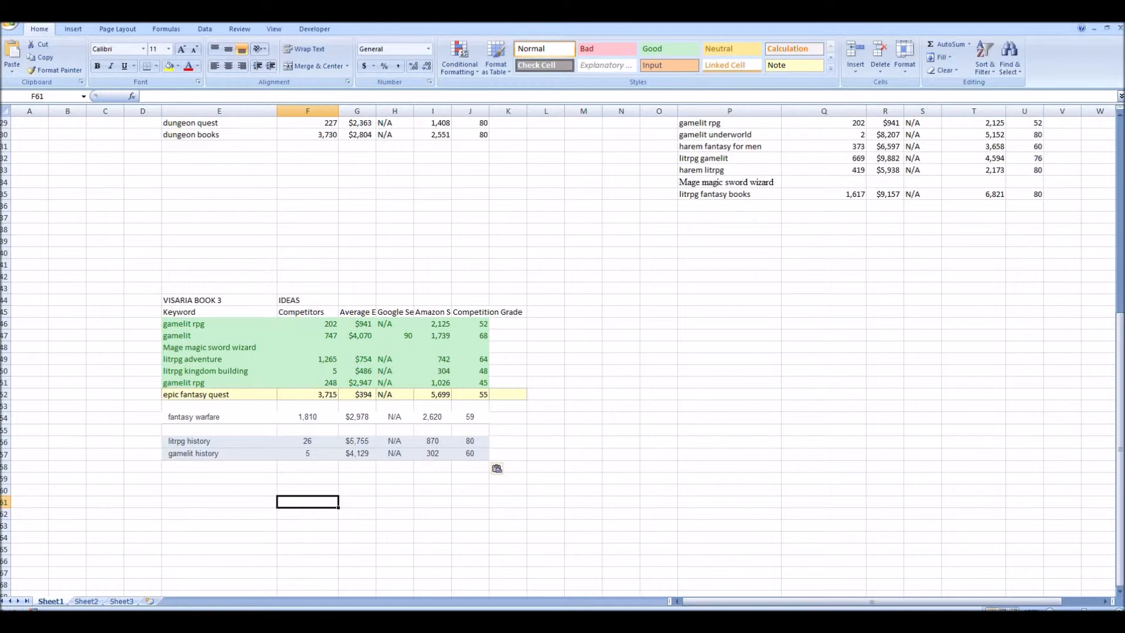
Switch back to KDP Rocket, search for and analyze the keyword "litrpg general", and select its result row.
{"action": "key", "text": "alt+Tab"}
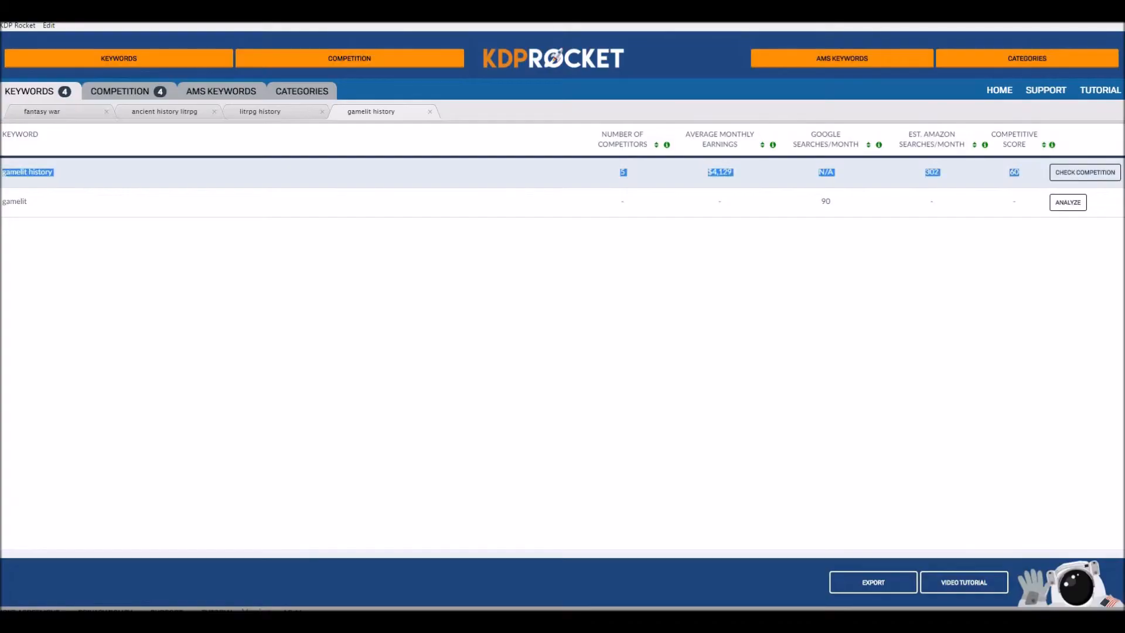
{"action": "left_click", "coordinate": [118, 58]}
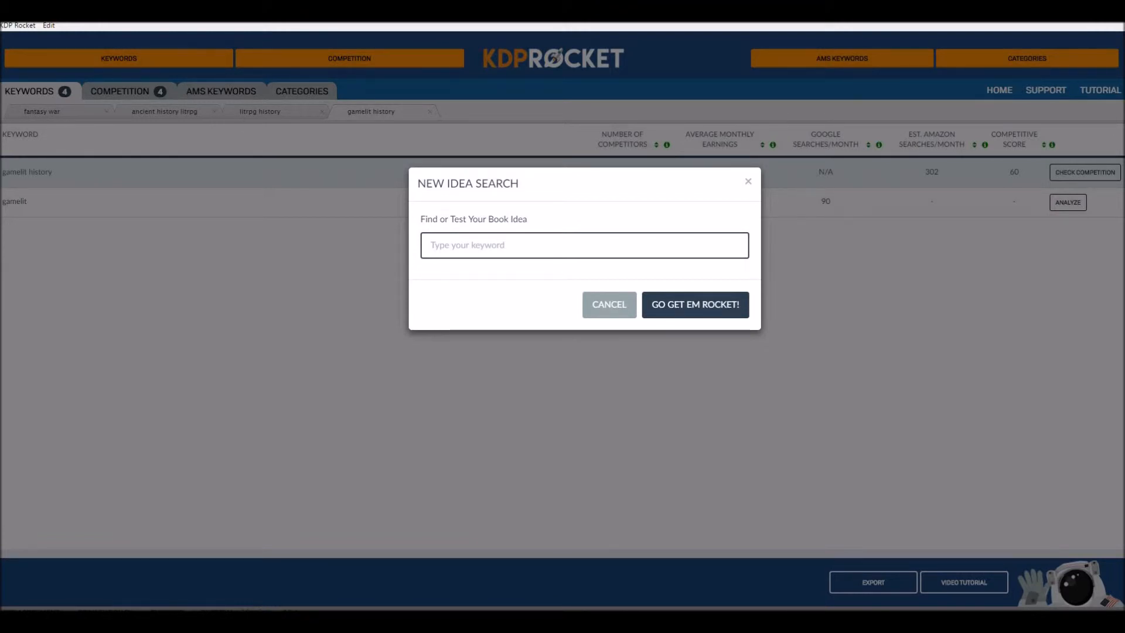
{"action": "type", "text": "litrpg general"}
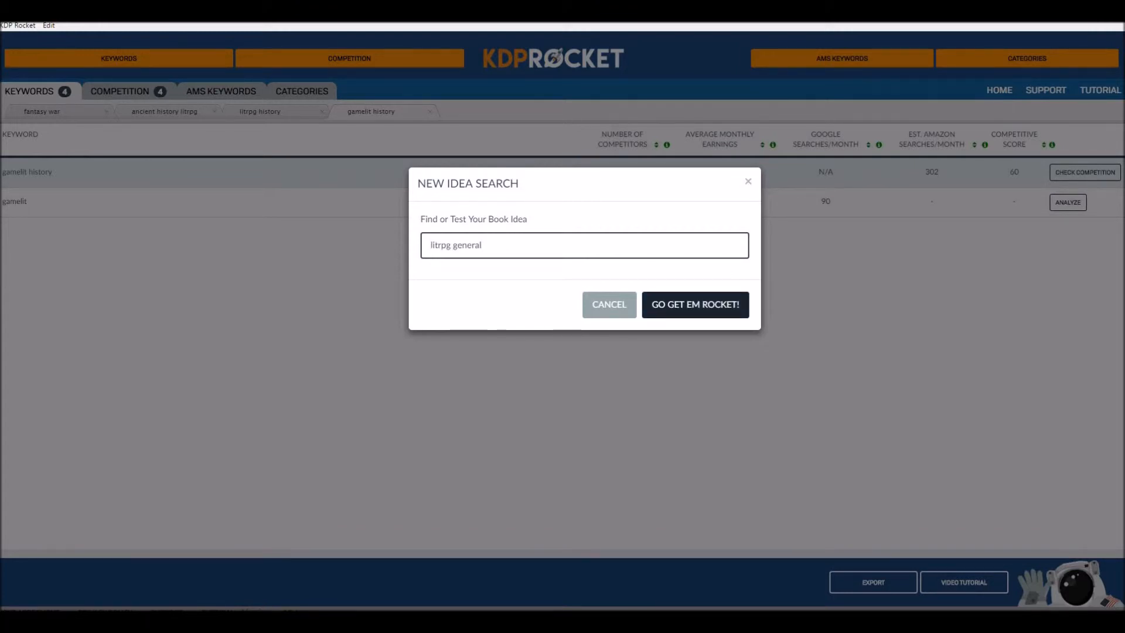
{"action": "key", "text": "Return"}
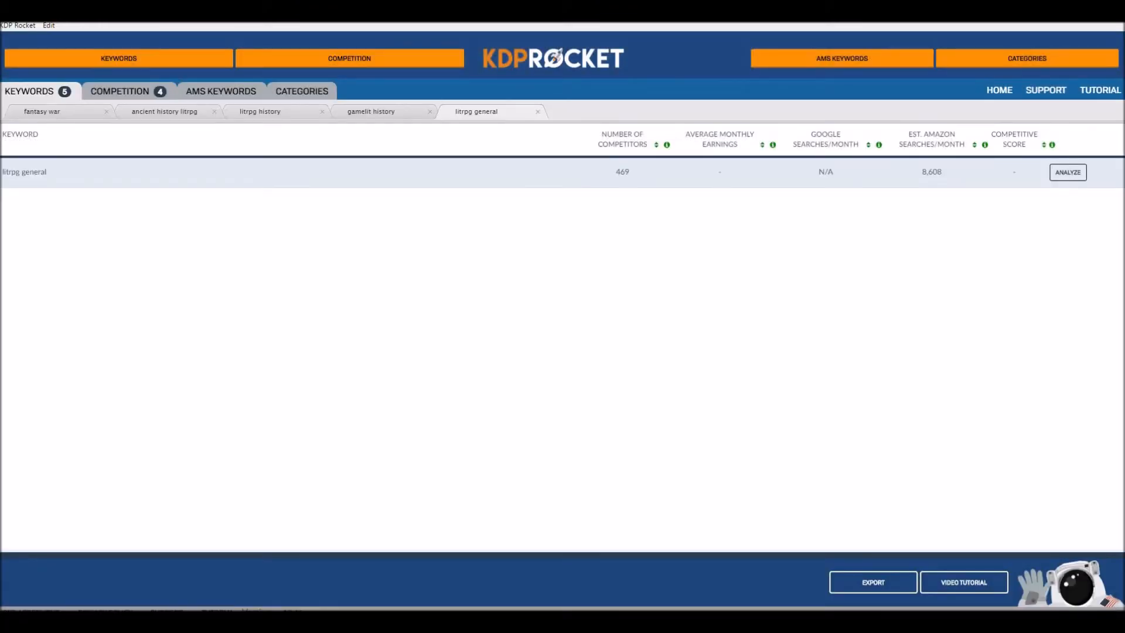
{"action": "left_click", "coordinate": [1068, 173]}
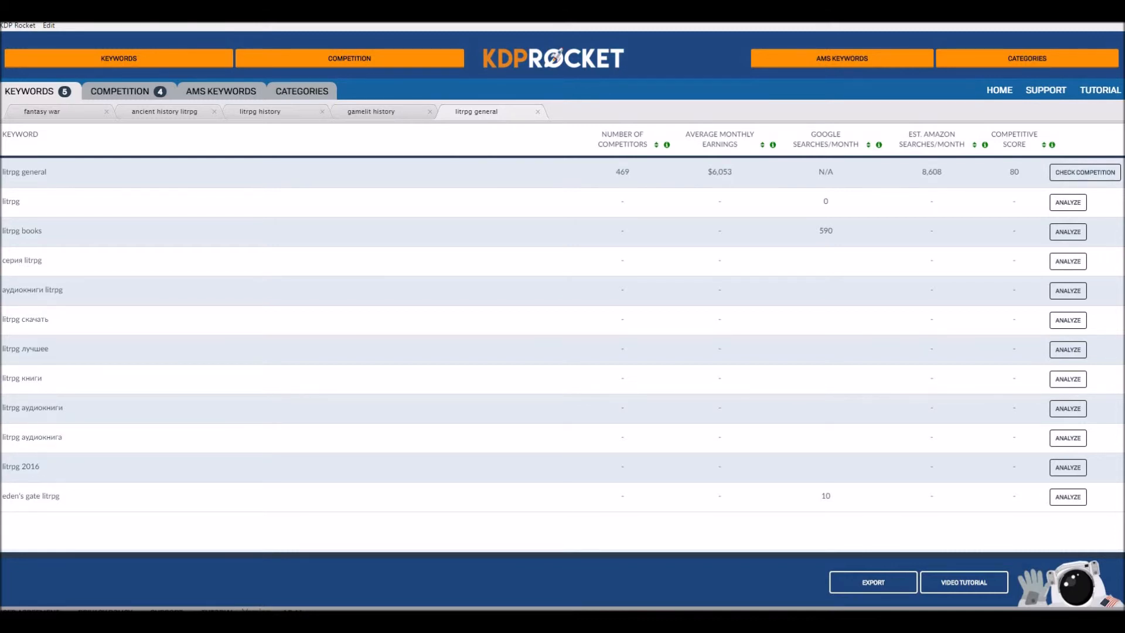
{"action": "left_click_drag", "start_coordinate": [2, 173], "coordinate": [1022, 173]}
Run a new idea search for the keyword "litrpg war", analyze it, and select its result row for transfer to the Excel workbook.
{"action": "left_click", "coordinate": [119, 58]}
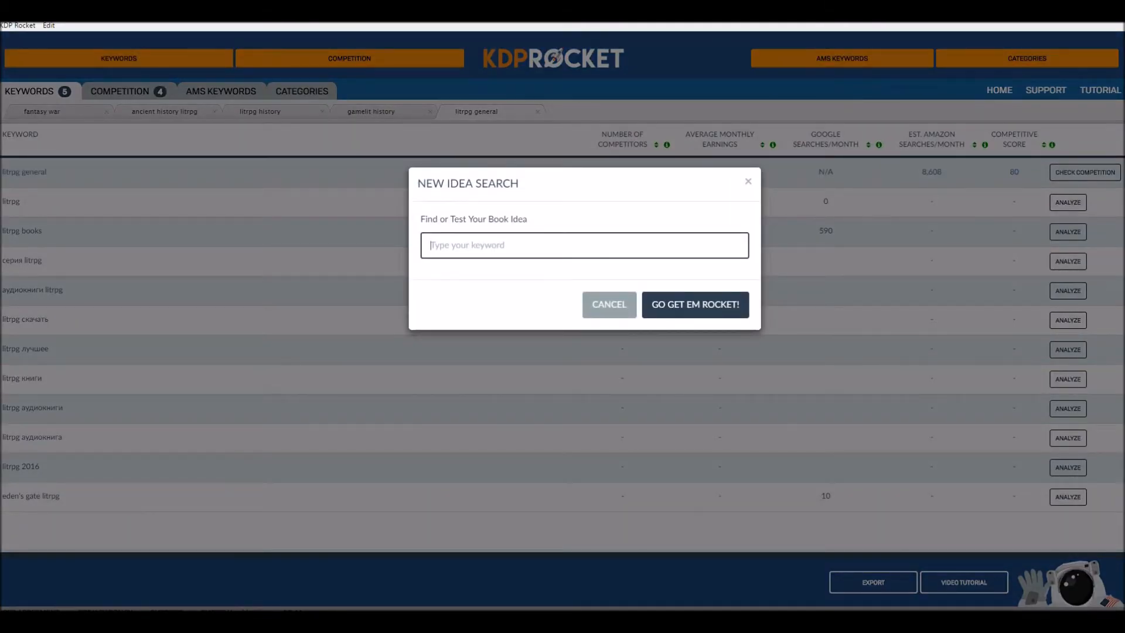
{"action": "type", "text": "litrpg war"}
{"action": "key", "text": "Return"}
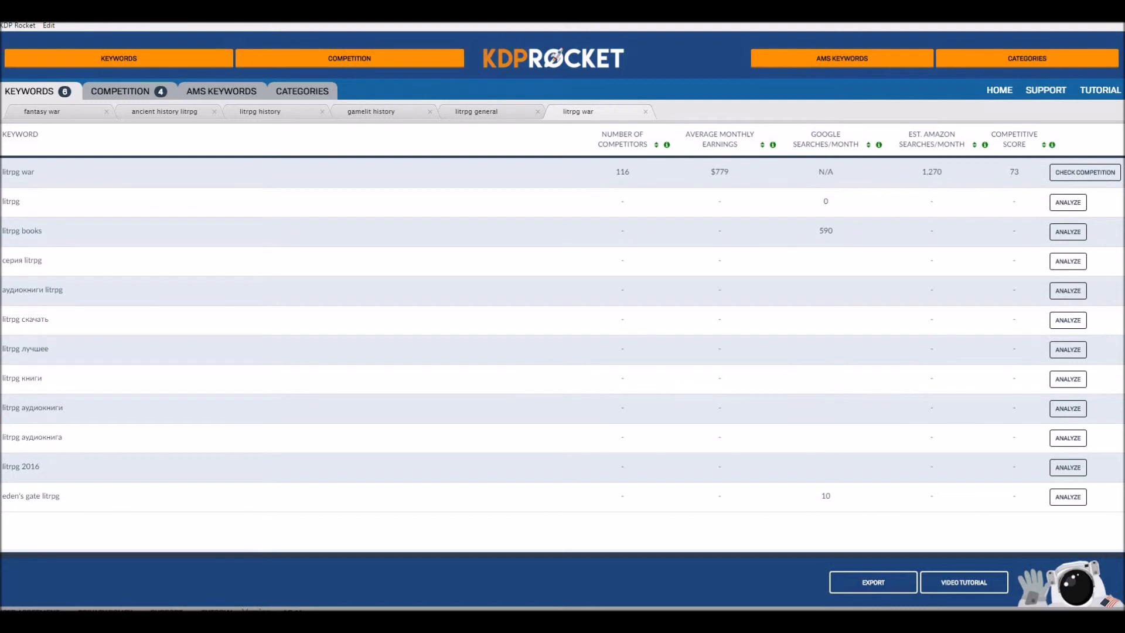
{"action": "left_click_drag", "start_coordinate": [2, 173], "coordinate": [1021, 173]}
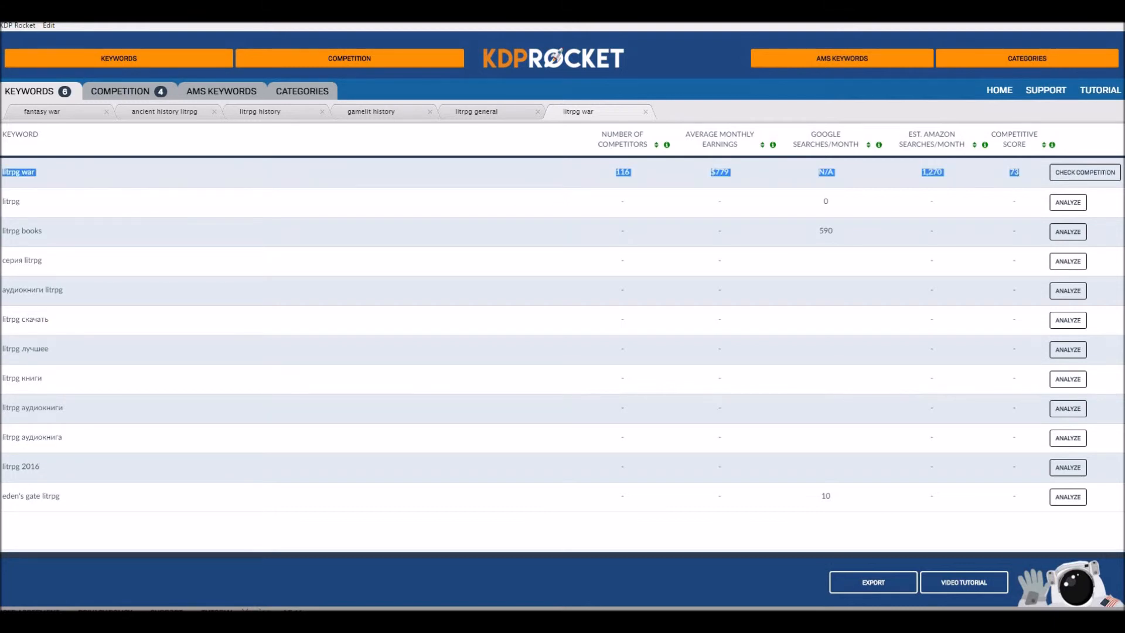
{"action": "left_click", "coordinate": [299, 621]}
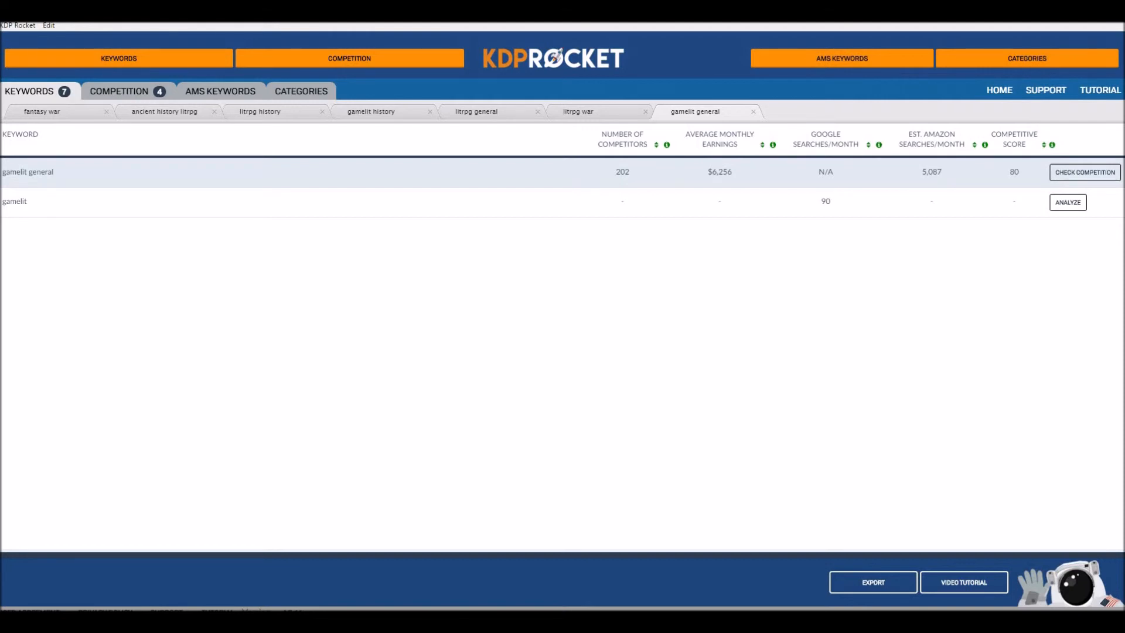
Select the "gamelit general" result row for collection, and run and analyze a new idea search for "gamelit war".
{"action": "left_click_drag", "start_coordinate": [2, 173], "coordinate": [1024, 174]}
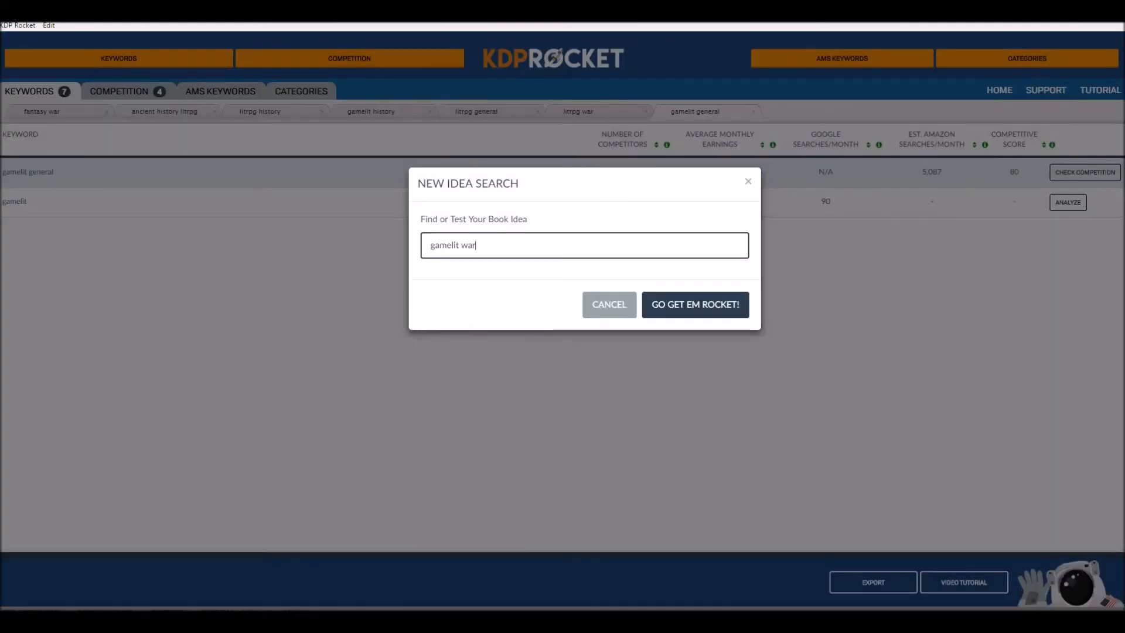
{"action": "left_click", "coordinate": [696, 305]}
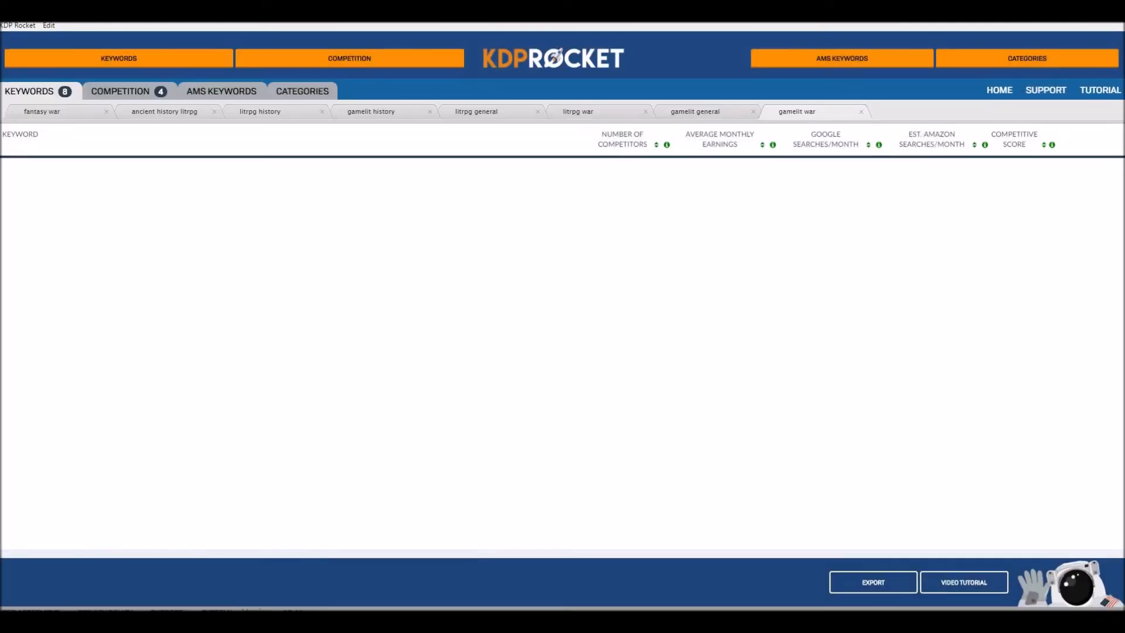
{"action": "left_click", "coordinate": [1067, 172]}
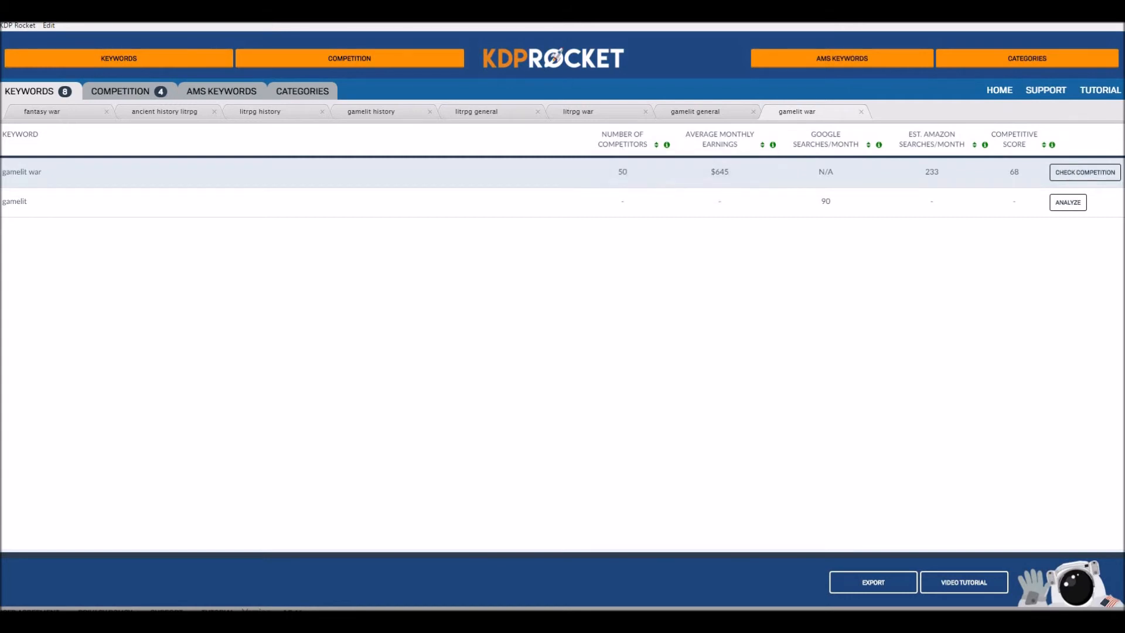
Copy the "gamelit war" result row into the Excel keyword workbook at cell E61, below "gamelit general", and save the workbook.
{"action": "left_click_drag", "start_coordinate": [2, 172], "coordinate": [1020, 172]}
{"action": "key", "text": "ctrl+c"}
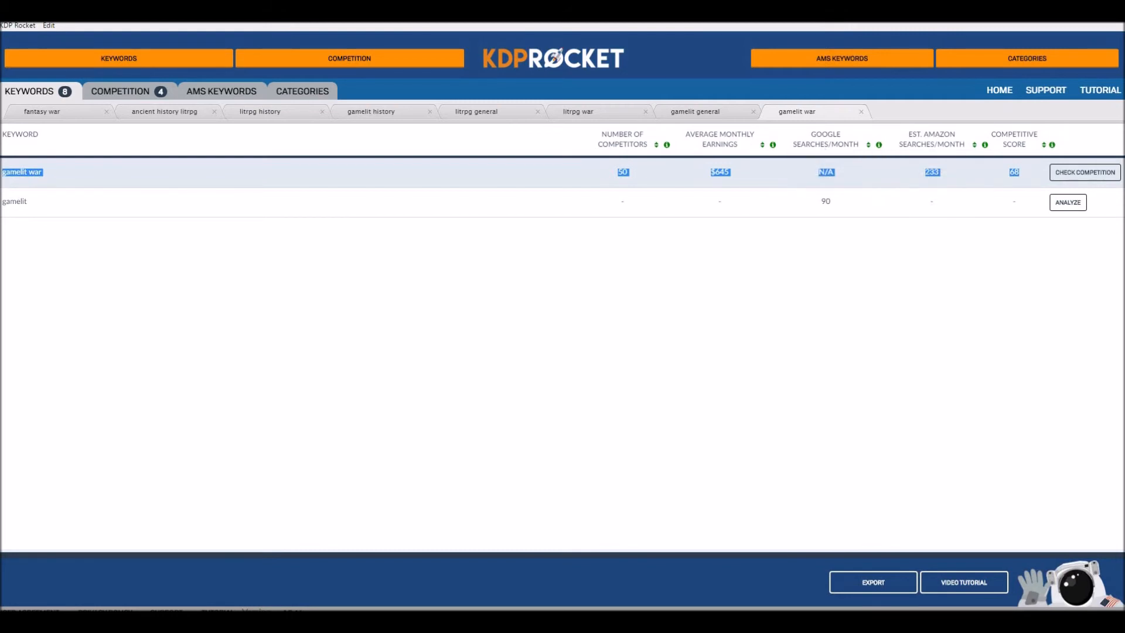
{"action": "left_click", "coordinate": [300, 620]}
{"action": "left_click", "coordinate": [364, 579]}
{"action": "left_click", "coordinate": [300, 620]}
{"action": "left_click", "coordinate": [234, 579]}
{"action": "left_click", "coordinate": [219, 504]}
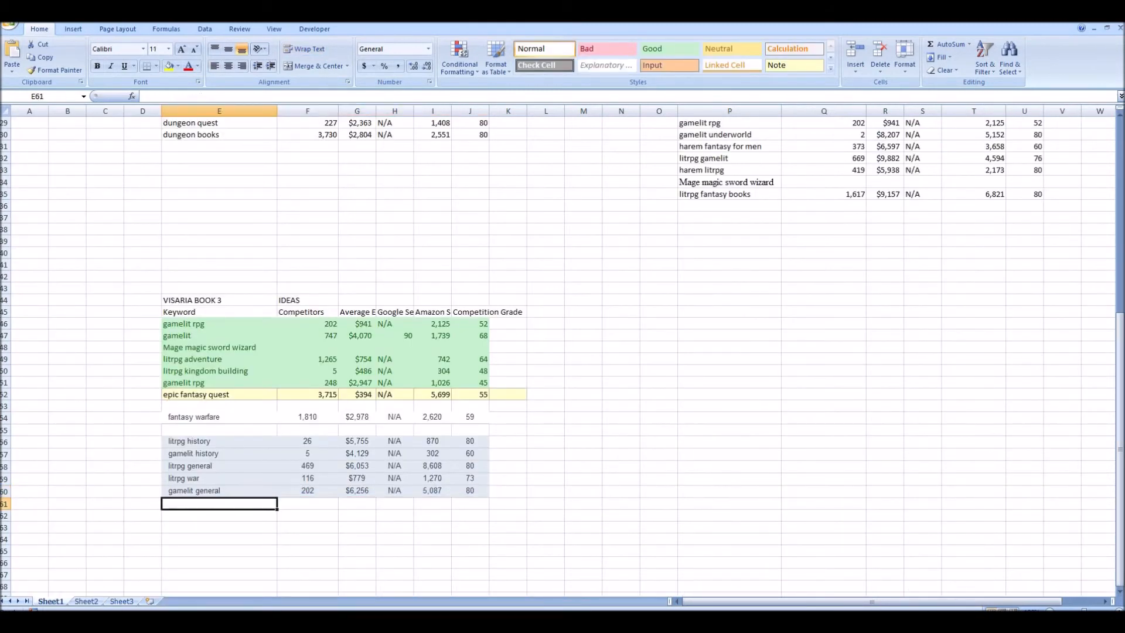
{"action": "key", "text": "ctrl+v"}
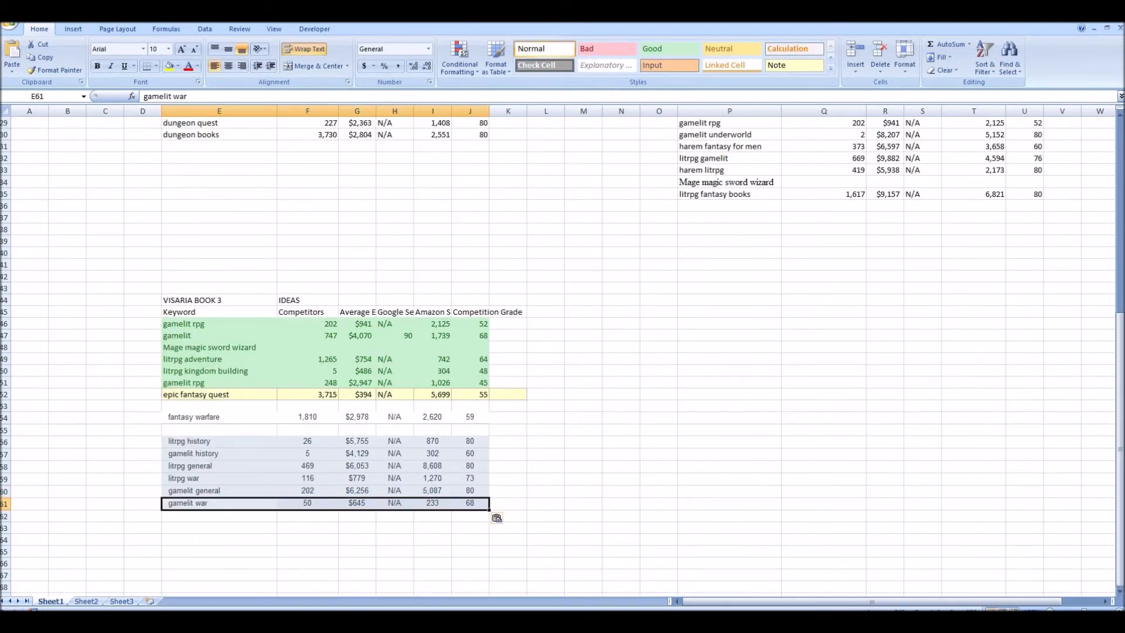
{"action": "left_click", "coordinate": [546, 442]}
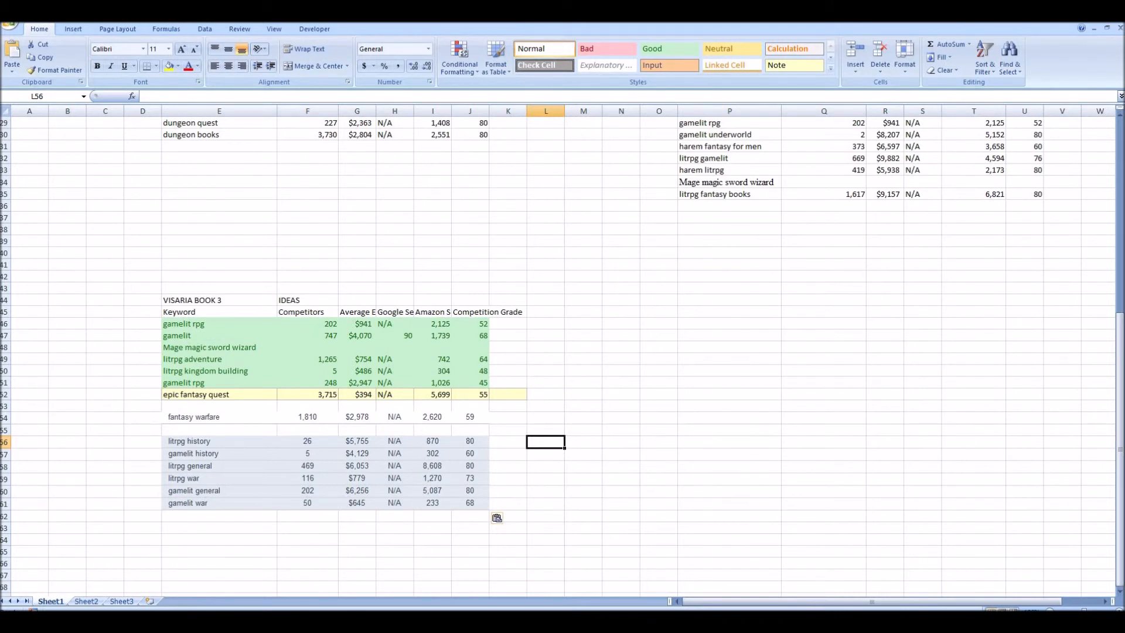
{"action": "key", "text": "ctrl+s"}
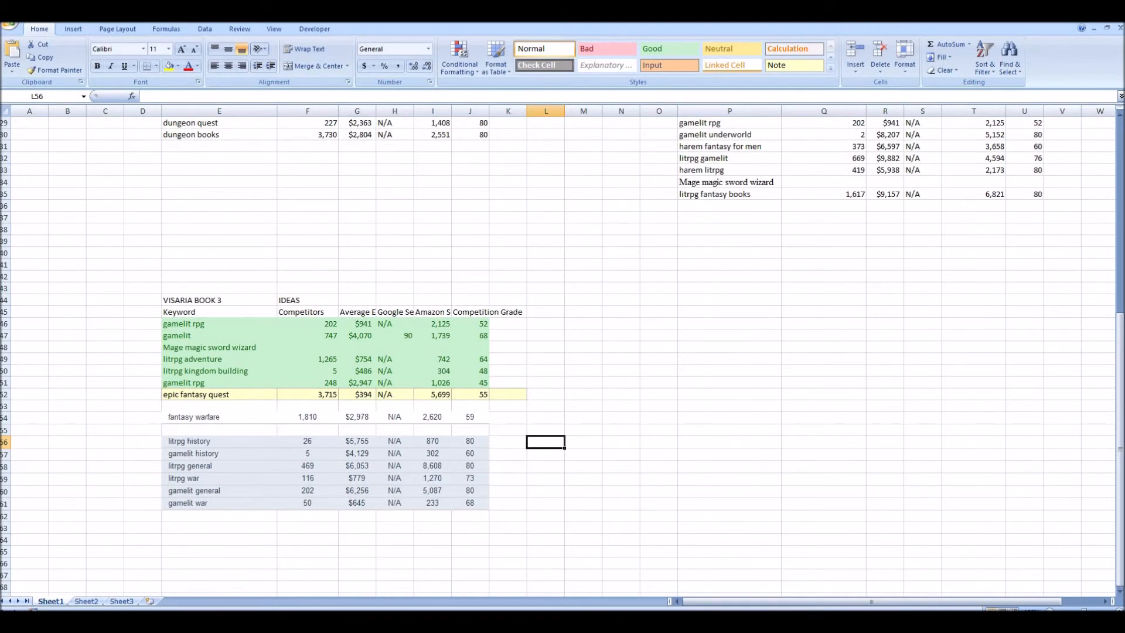